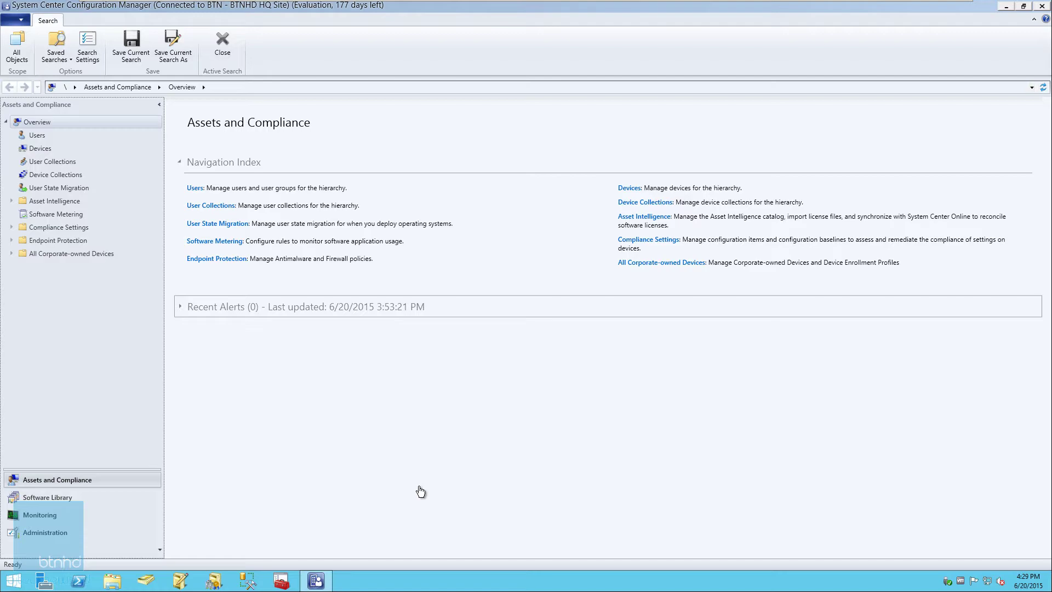
Step: Under Administration > Site Configuration, list Servers and Site System Roles and right-click ny-sccm.bjtech.edu
{"action": "left_click", "coordinate": [45, 532]}
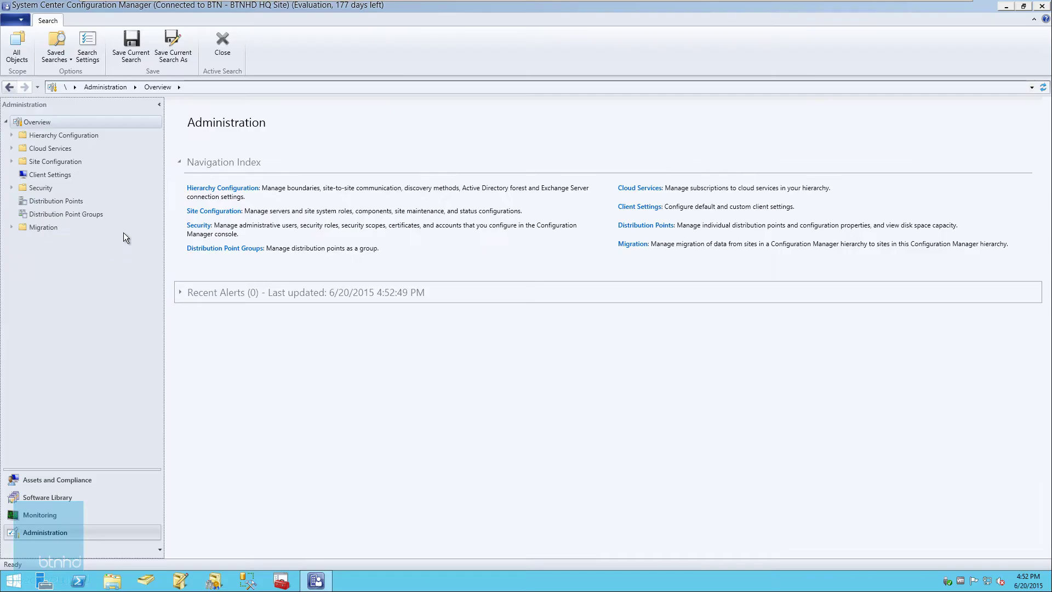
{"action": "left_click", "coordinate": [12, 162]}
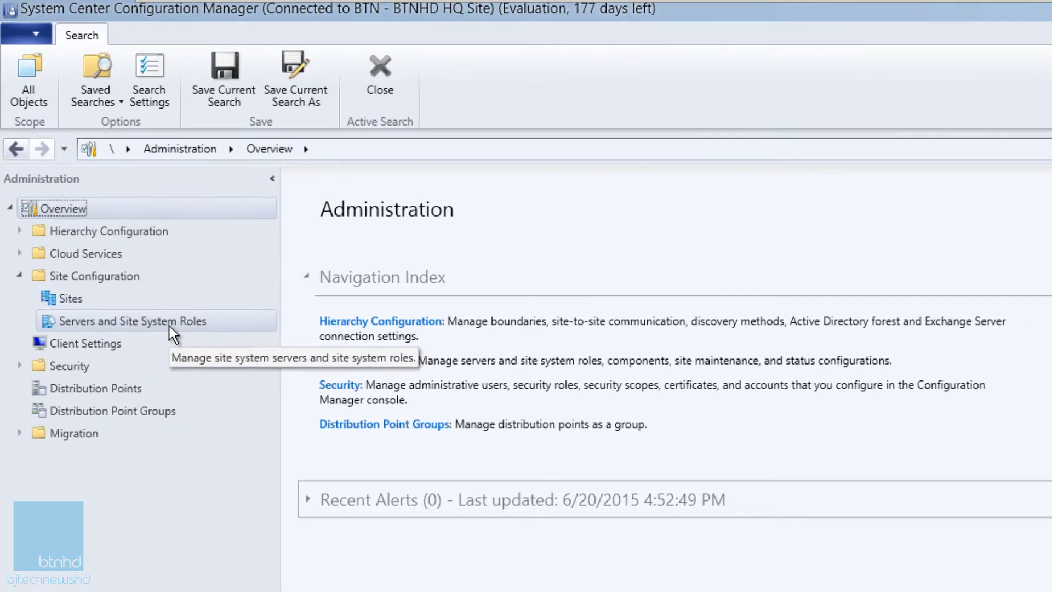
{"action": "left_click", "coordinate": [170, 324]}
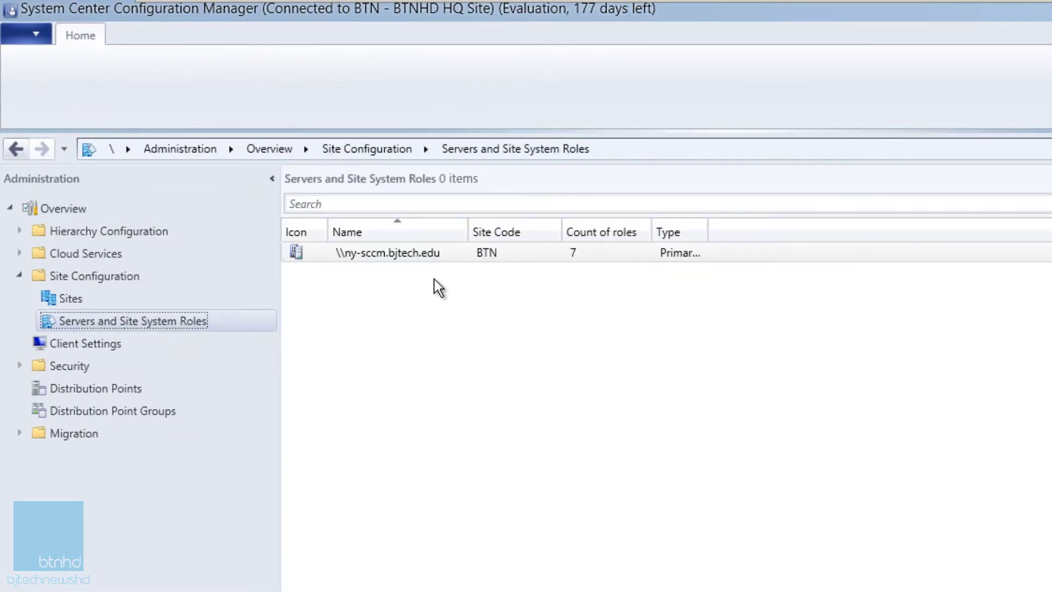
{"action": "left_click", "coordinate": [416, 256]}
{"action": "right_click", "coordinate": [417, 253]}
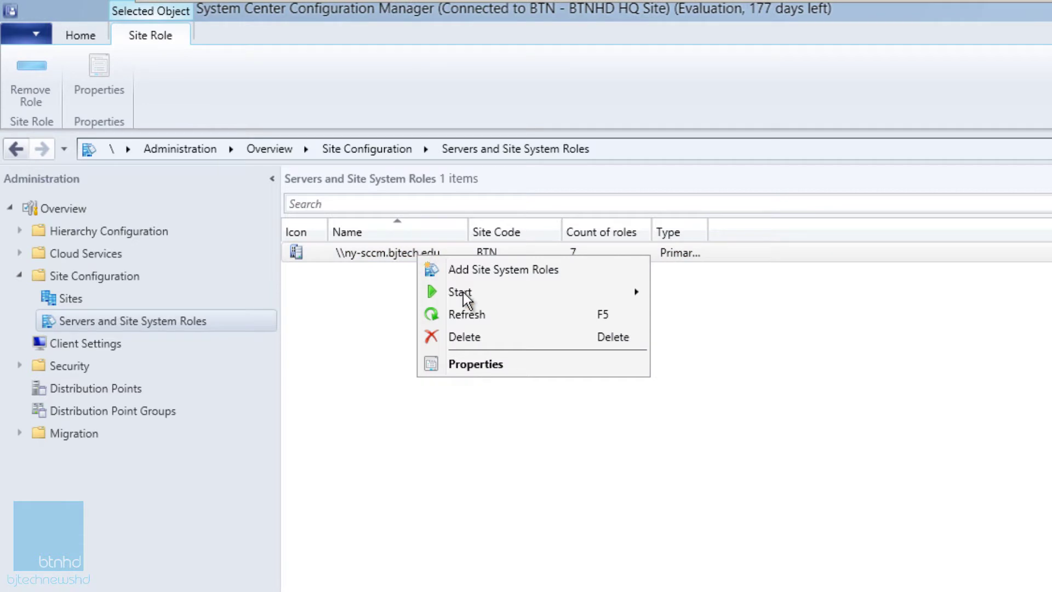
Step: Start Add Site System Roles for ny-sccm.bjtech.edu, keeping default General and Proxy settings
{"action": "left_click", "coordinate": [503, 276]}
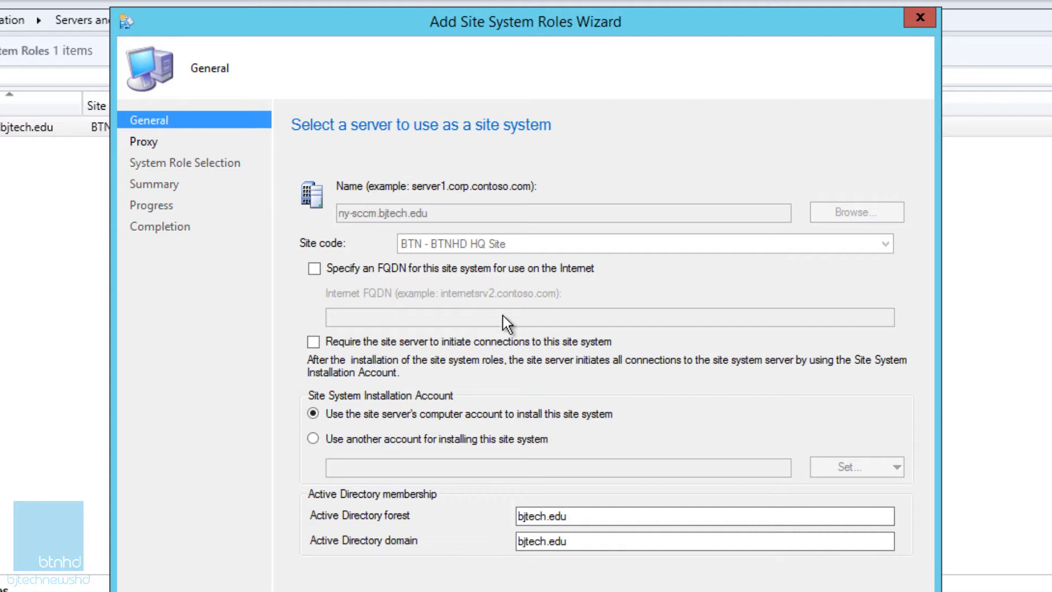
{"action": "key", "text": "alt+n"}
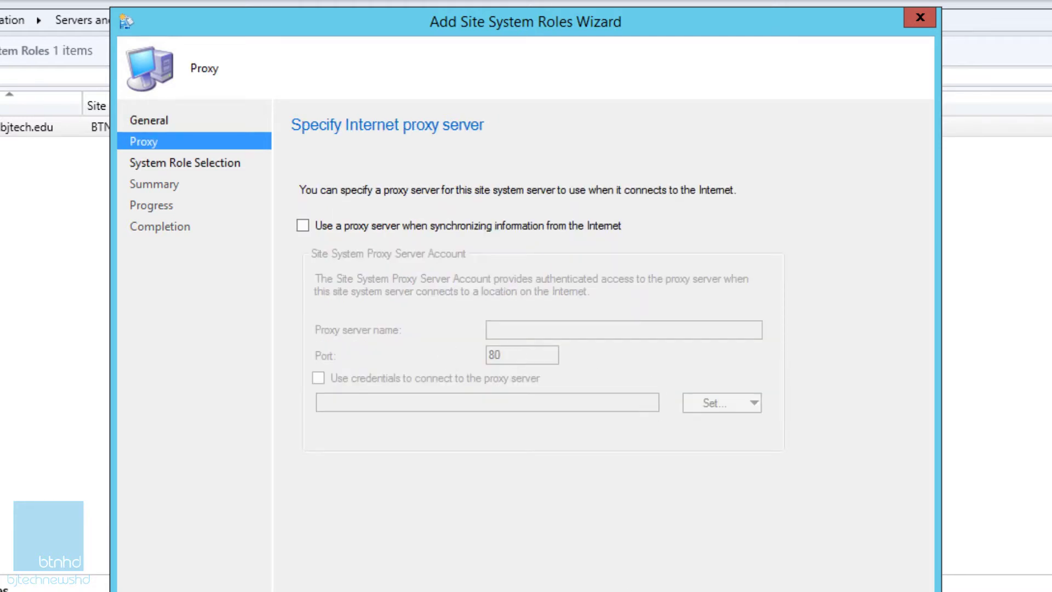
{"action": "key", "text": "alt+n"}
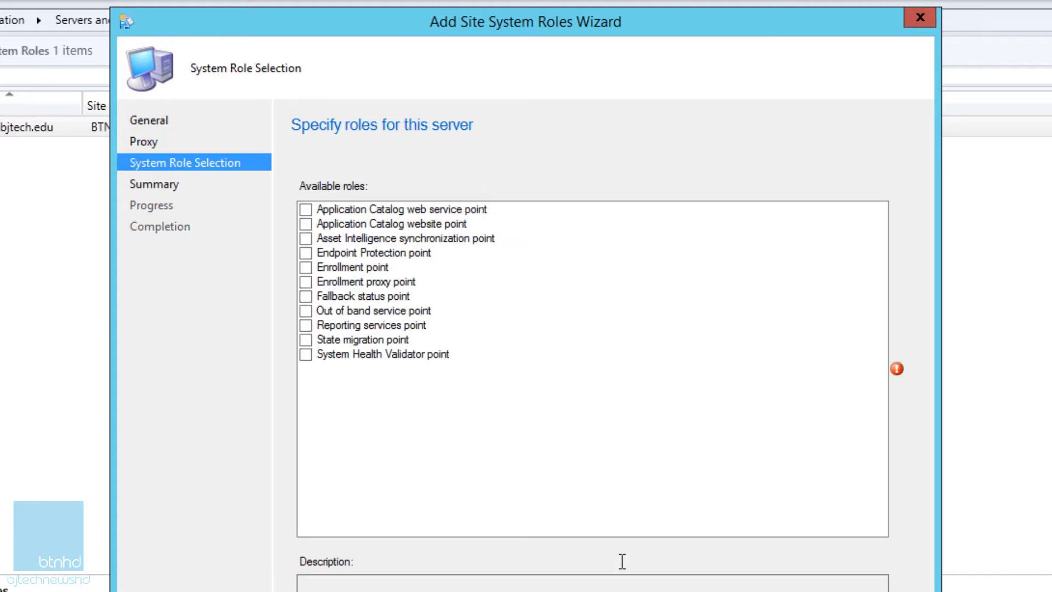
Step: Select the Application Catalog web service point and Application Catalog website point roles, then continue
{"action": "left_click", "coordinate": [305, 211]}
{"action": "left_click", "coordinate": [306, 211]}
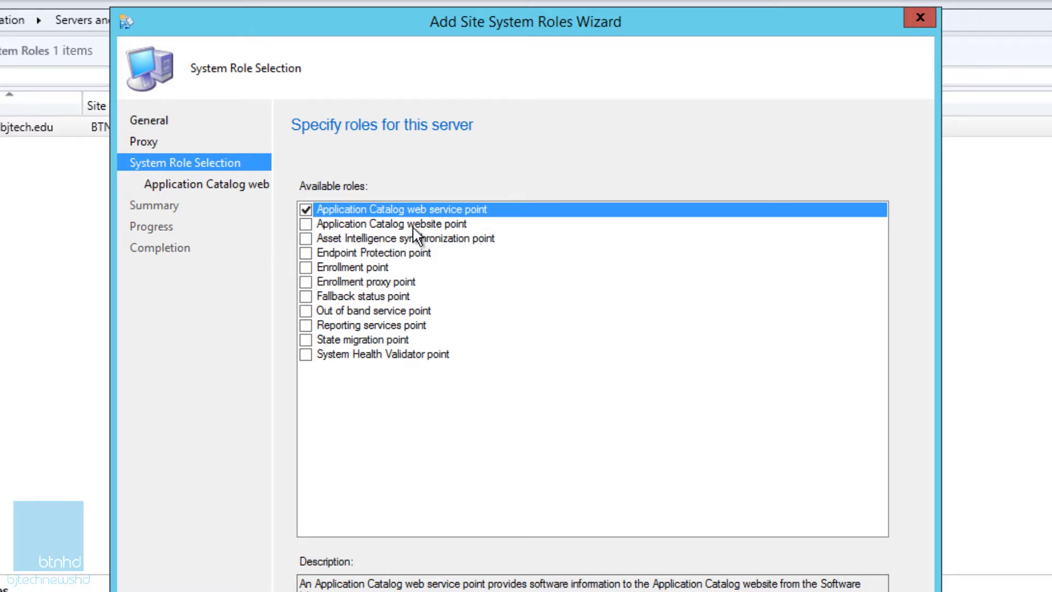
{"action": "left_click", "coordinate": [306, 225]}
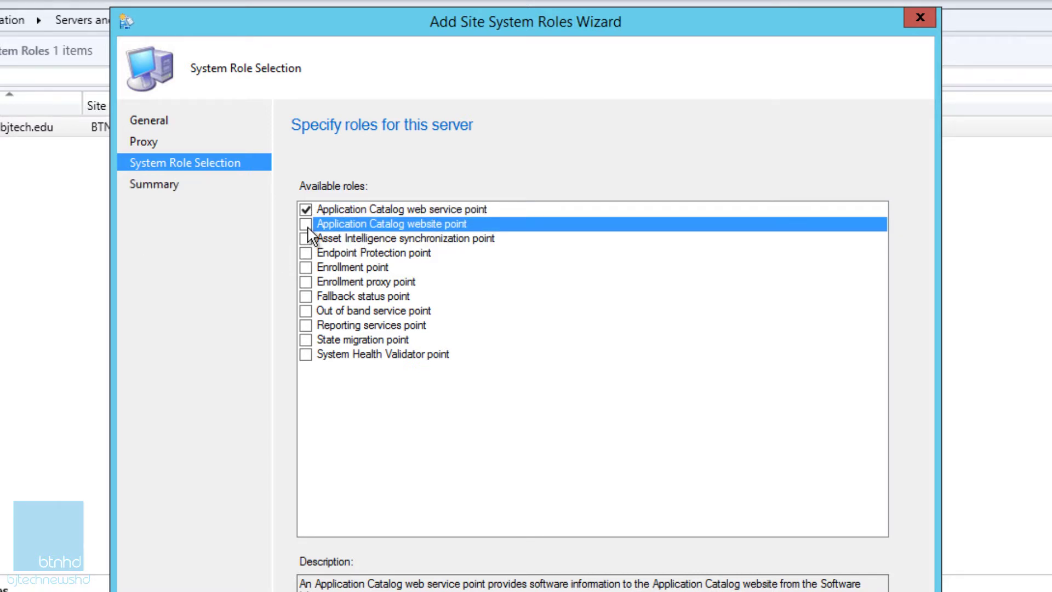
{"action": "left_click", "coordinate": [695, 591]}
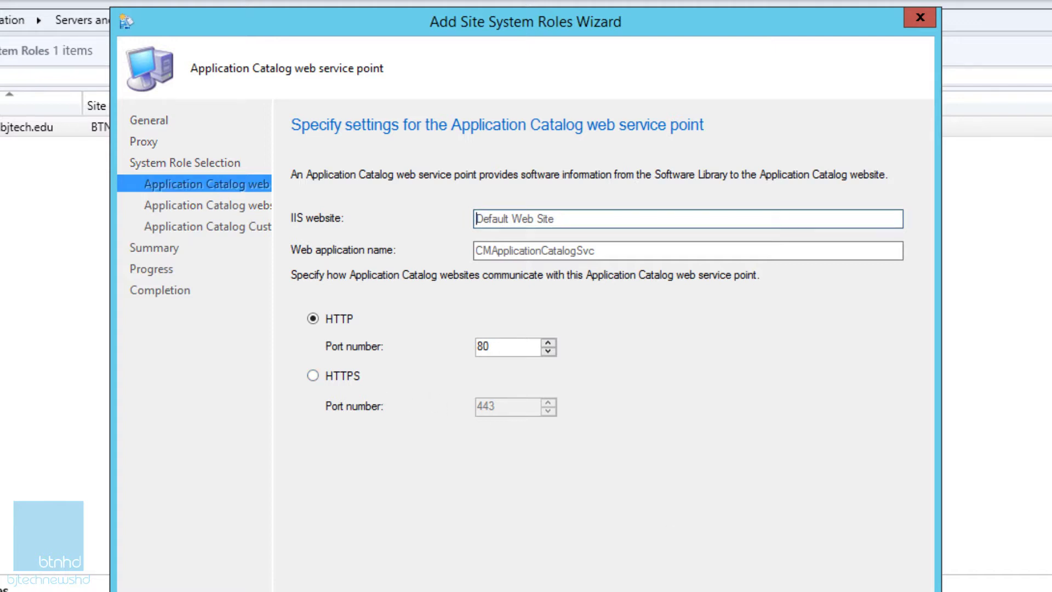
Step: Keep default catalog settings: Default Web Site, HTTP port 80, NetBIOS name ny-sccm
{"action": "left_click", "coordinate": [682, 591]}
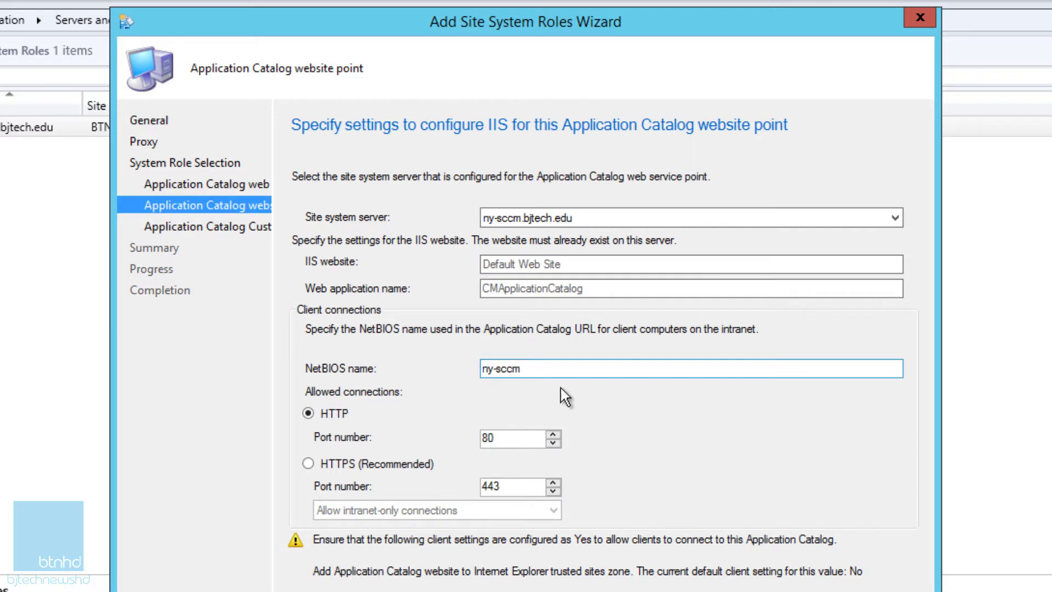
{"action": "left_click", "coordinate": [738, 220]}
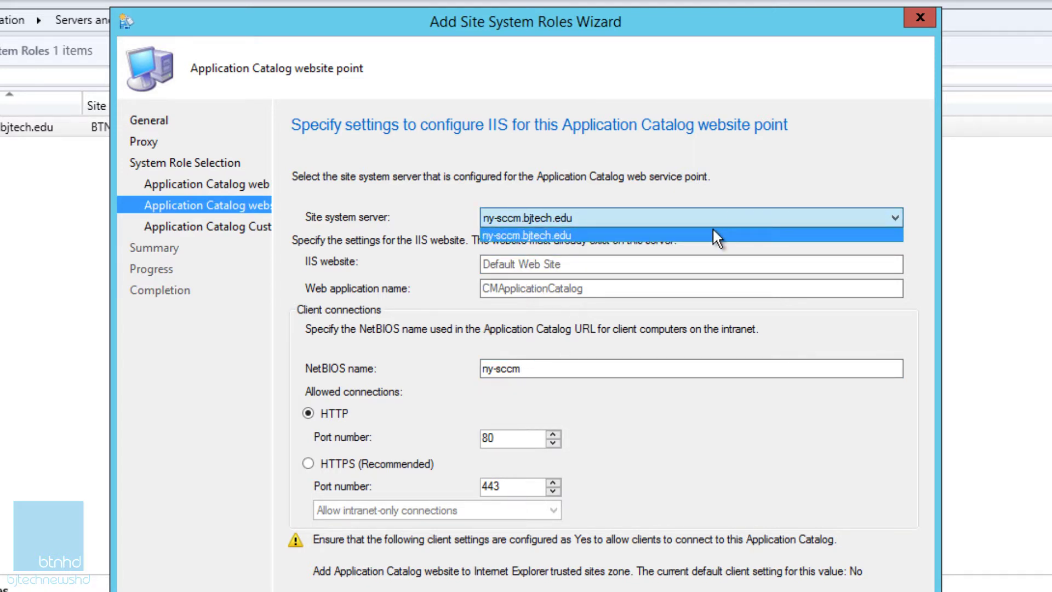
{"action": "left_click", "coordinate": [676, 211]}
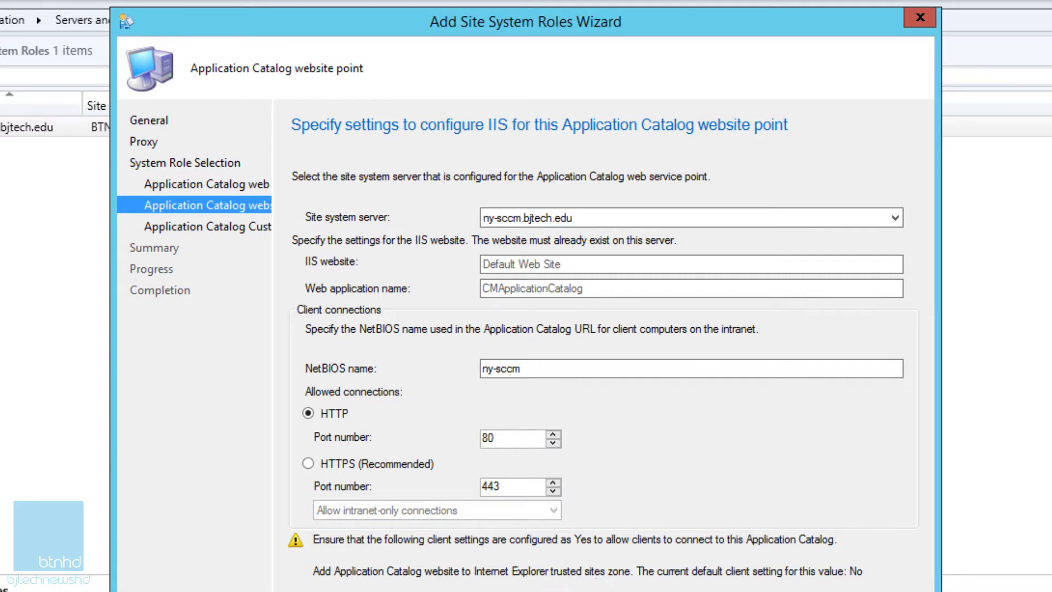
{"action": "left_click", "coordinate": [679, 591]}
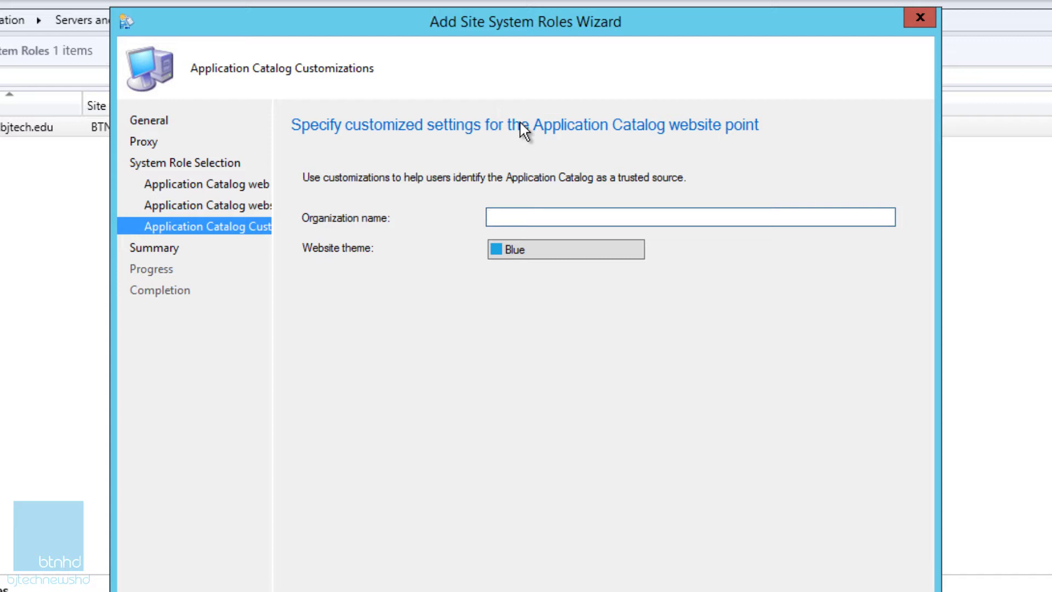
Step: Set the catalog organization name to BTNHD with the Blue website theme
{"action": "type", "text": "BTNHD"}
{"action": "left_click", "coordinate": [577, 258]}
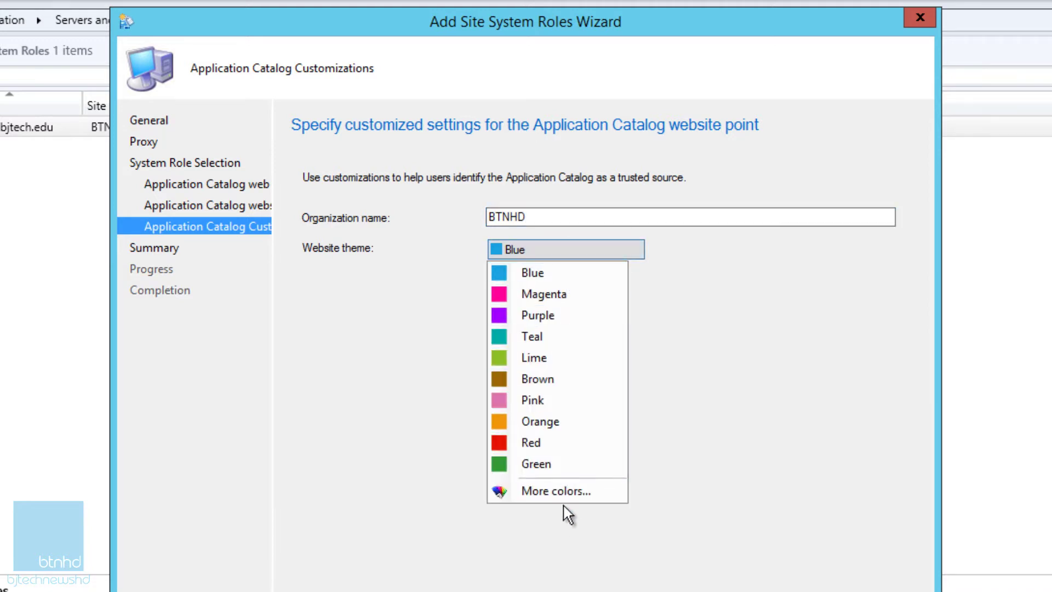
{"action": "left_click", "coordinate": [546, 279]}
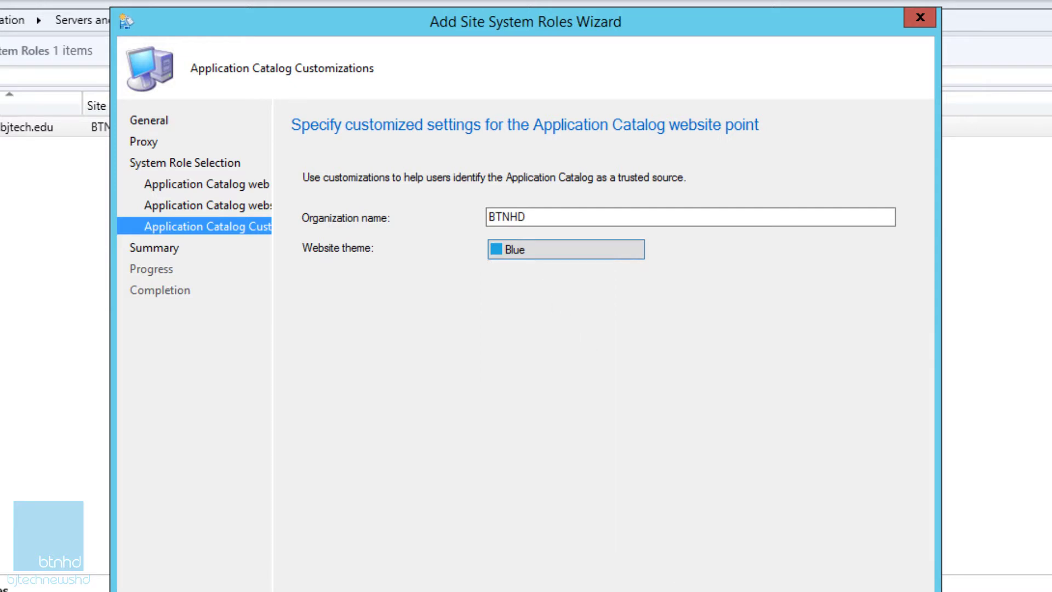
{"action": "left_click", "coordinate": [670, 590]}
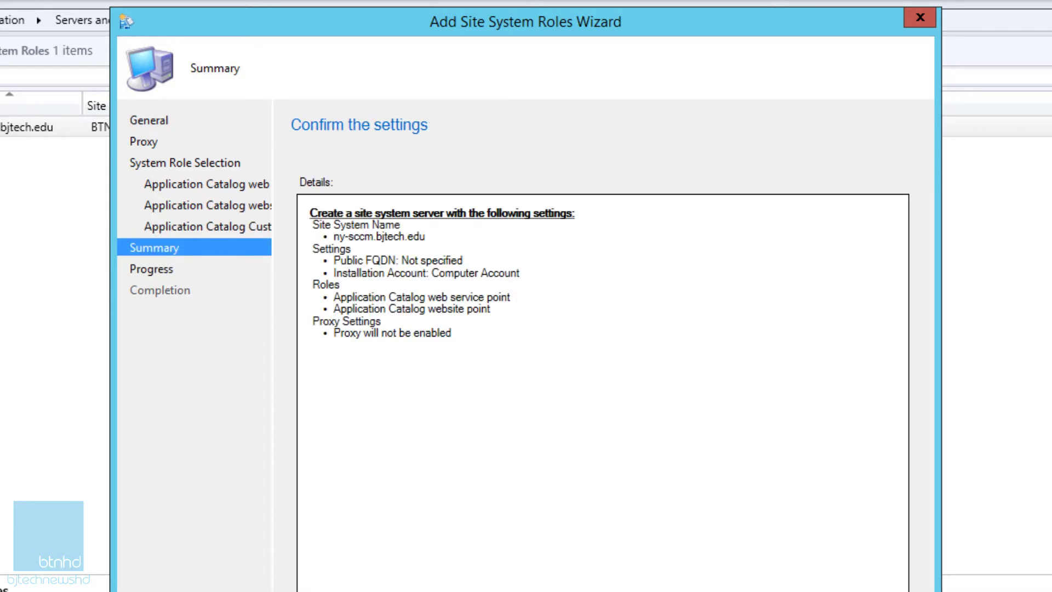
Step: Confirm the summary to install both Application Catalog roles, then close the wizard
{"action": "left_click", "coordinate": [671, 591]}
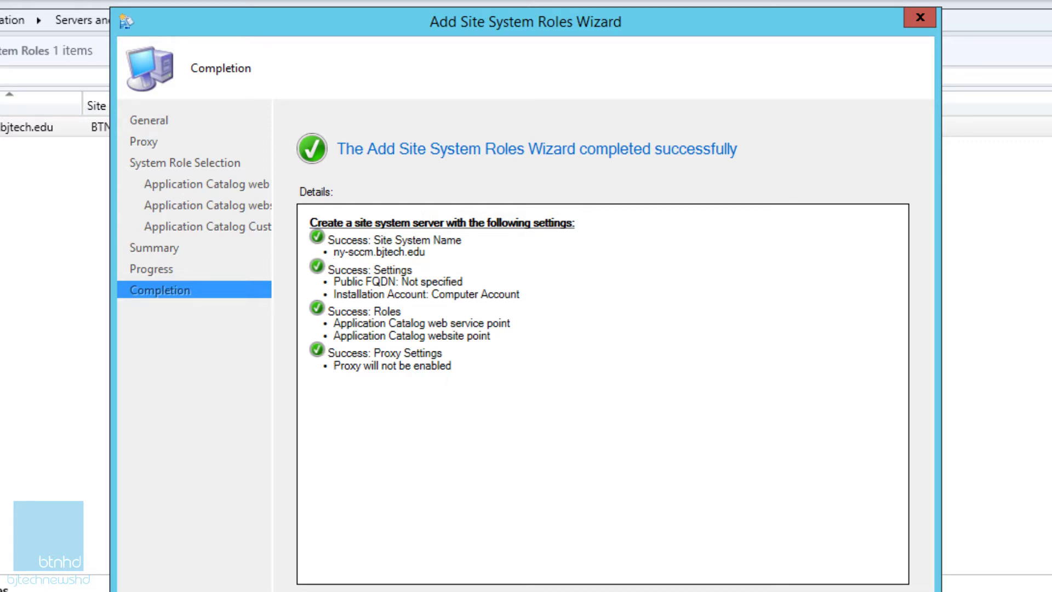
{"action": "left_click", "coordinate": [886, 591]}
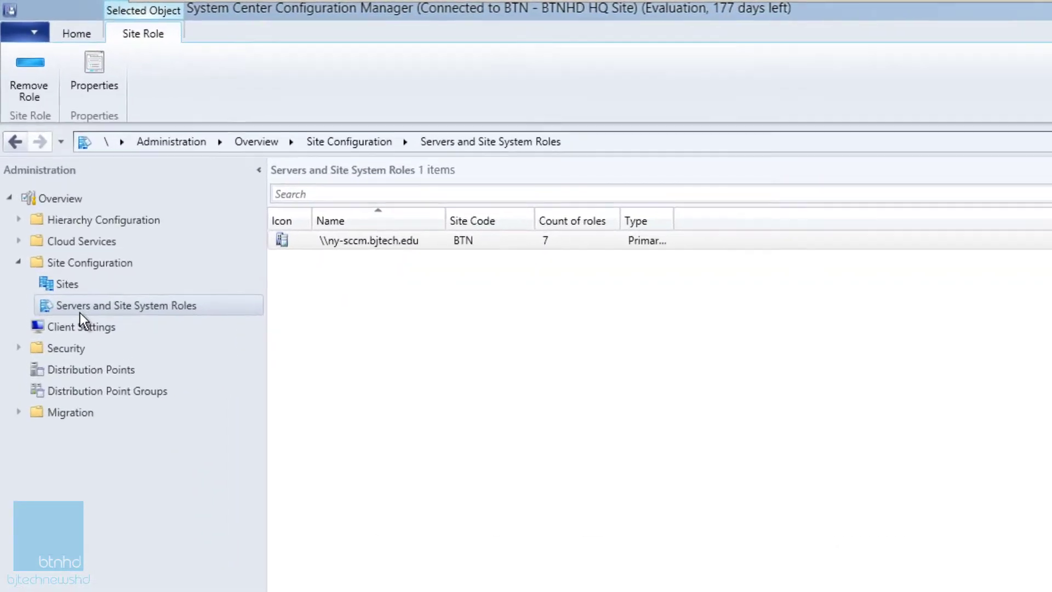
Step: Open the Properties of Default Client Settings from the Client Settings list
{"action": "left_click", "coordinate": [18, 262]}
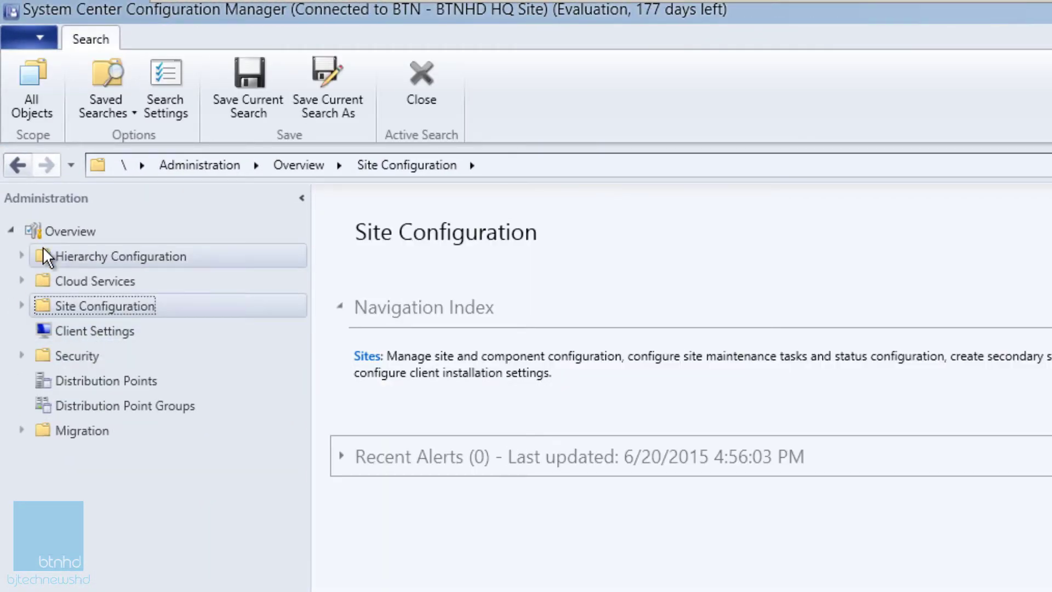
{"action": "left_click", "coordinate": [23, 305]}
{"action": "left_click", "coordinate": [100, 382]}
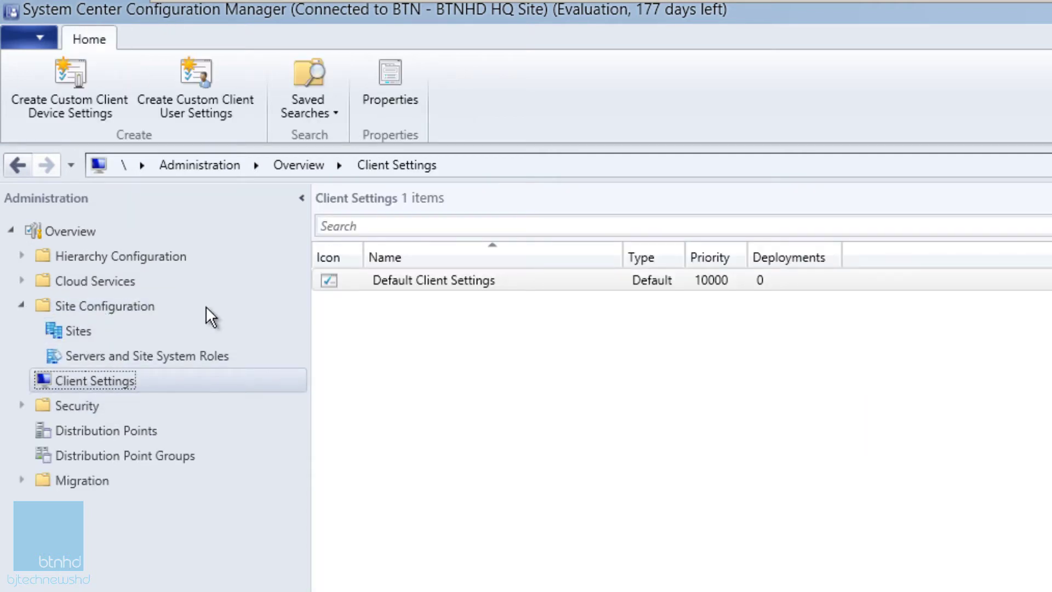
{"action": "left_click", "coordinate": [439, 286]}
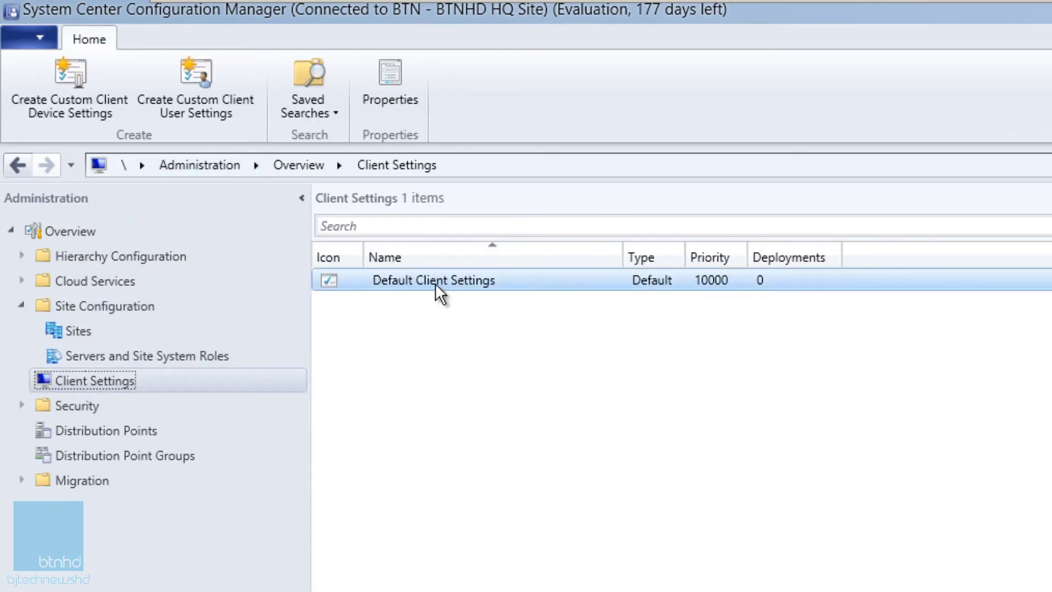
{"action": "right_click", "coordinate": [435, 283]}
{"action": "left_click", "coordinate": [504, 301]}
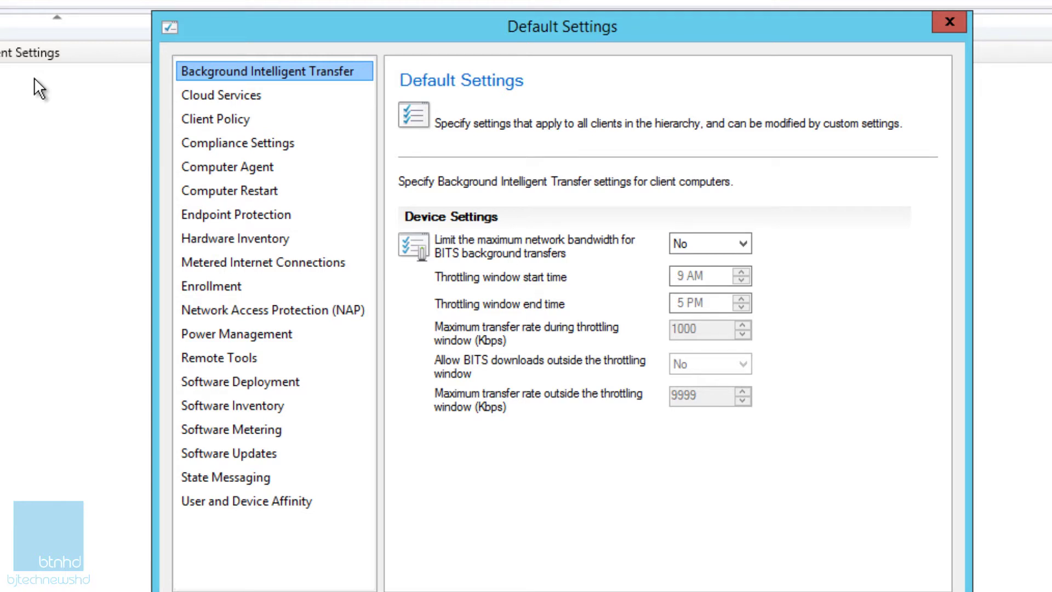
Step: Change the Client Policy polling interval from 60 to 15 minutes
{"action": "left_click", "coordinate": [225, 121]}
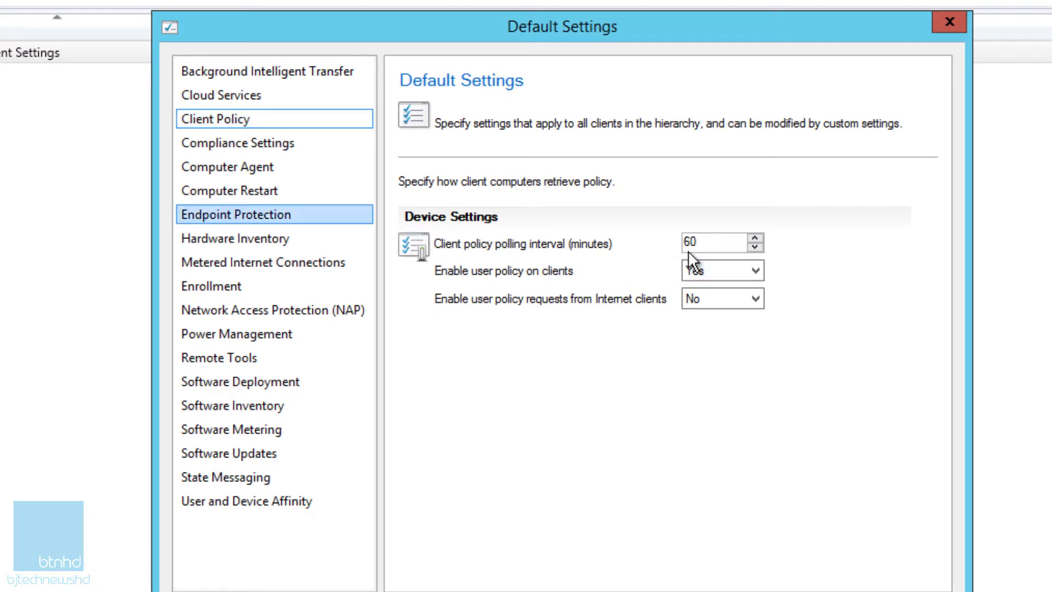
{"action": "left_click_drag", "start_coordinate": [711, 242], "coordinate": [675, 242]}
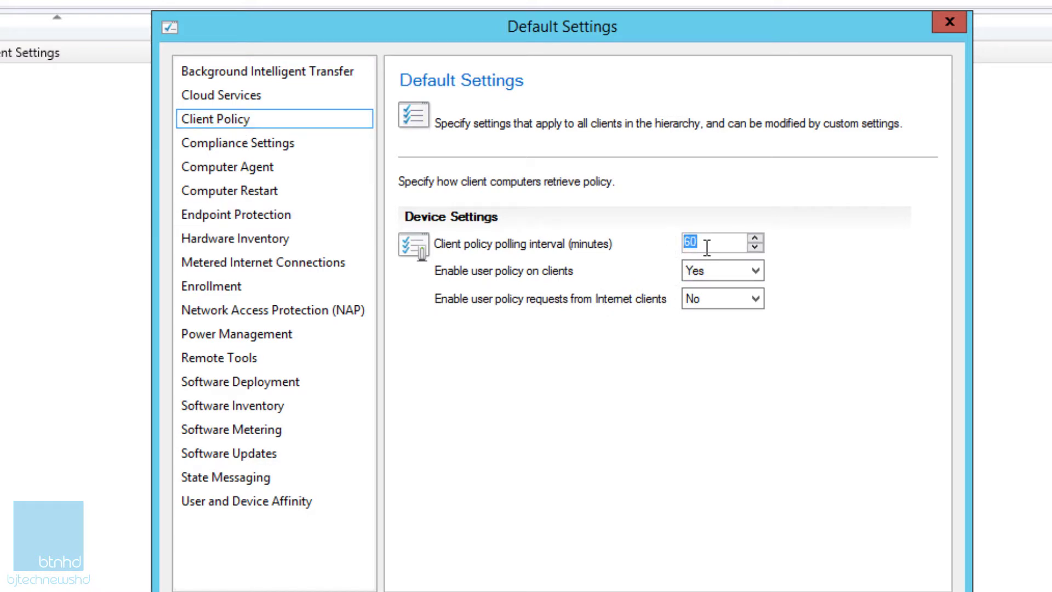
{"action": "type", "text": "15"}
{"action": "left_click", "coordinate": [252, 167]}
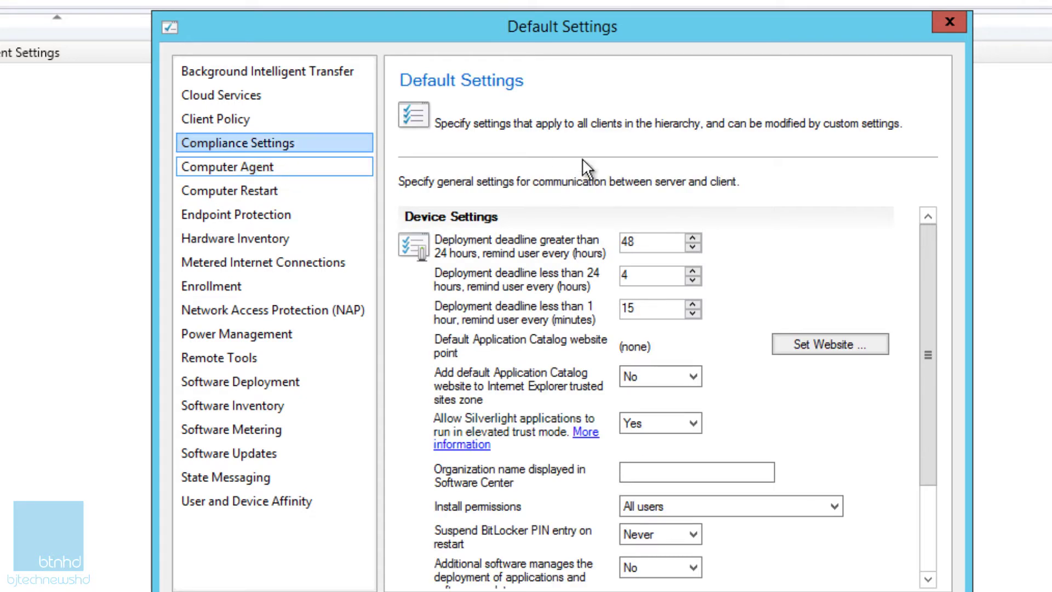
Step: Set the default Application Catalog website point to ny-sccm.bjtech.edu (use intranet FQDN)
{"action": "left_click", "coordinate": [830, 342]}
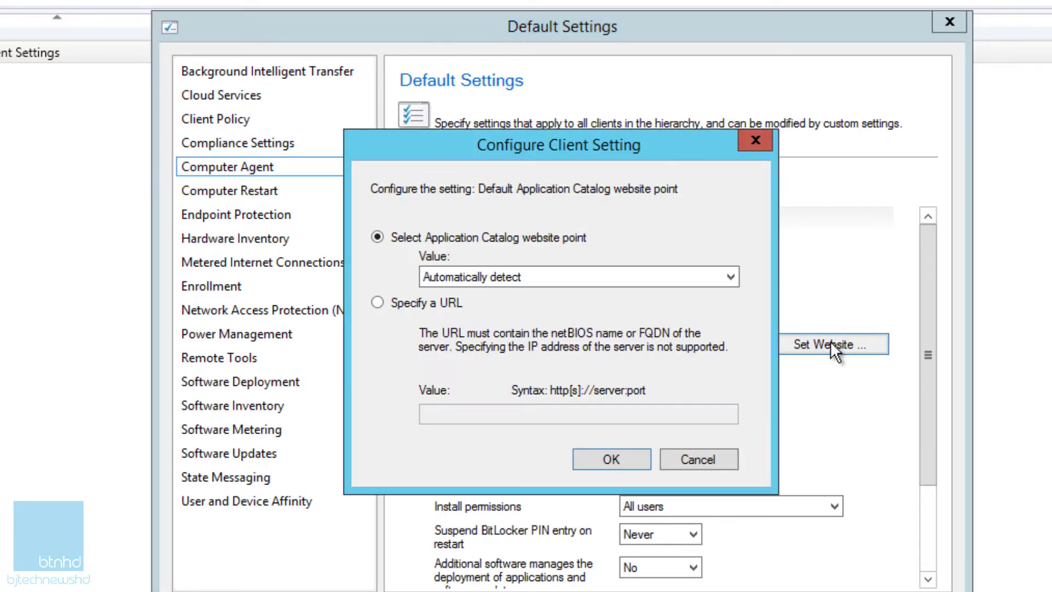
{"action": "left_click", "coordinate": [571, 276]}
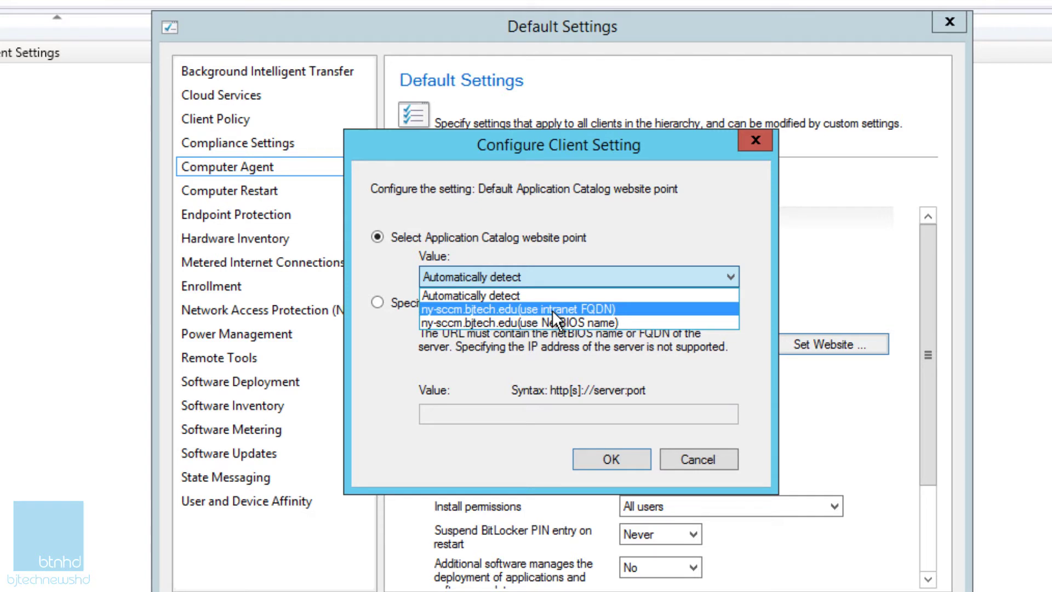
{"action": "left_click", "coordinate": [606, 309]}
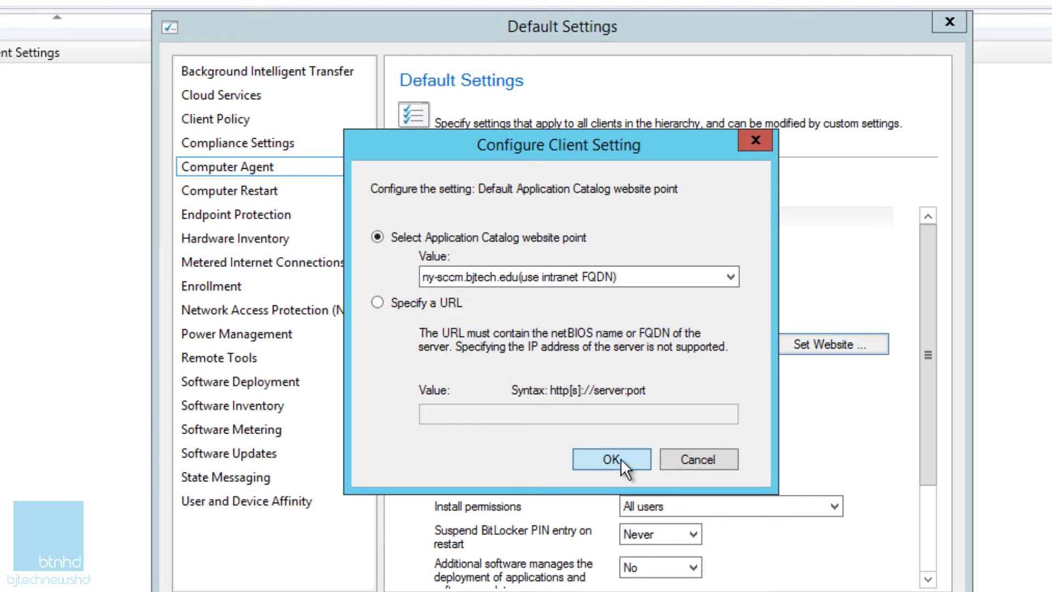
{"action": "left_click", "coordinate": [620, 458]}
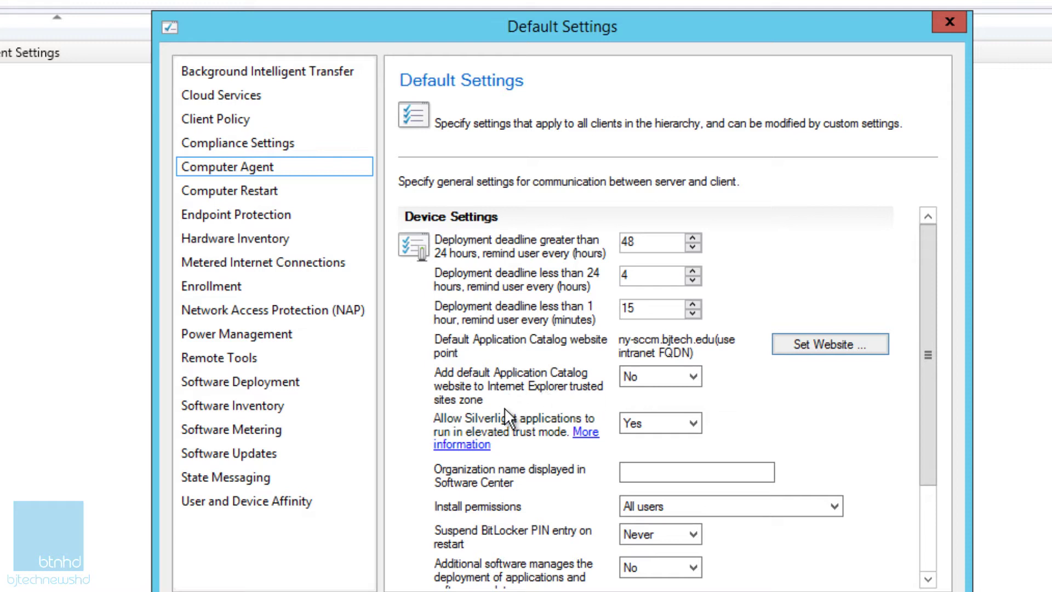
Step: Set 'Add default Application Catalog website to Internet Explorer trusted sites zone' to Yes
{"action": "left_click", "coordinate": [657, 375]}
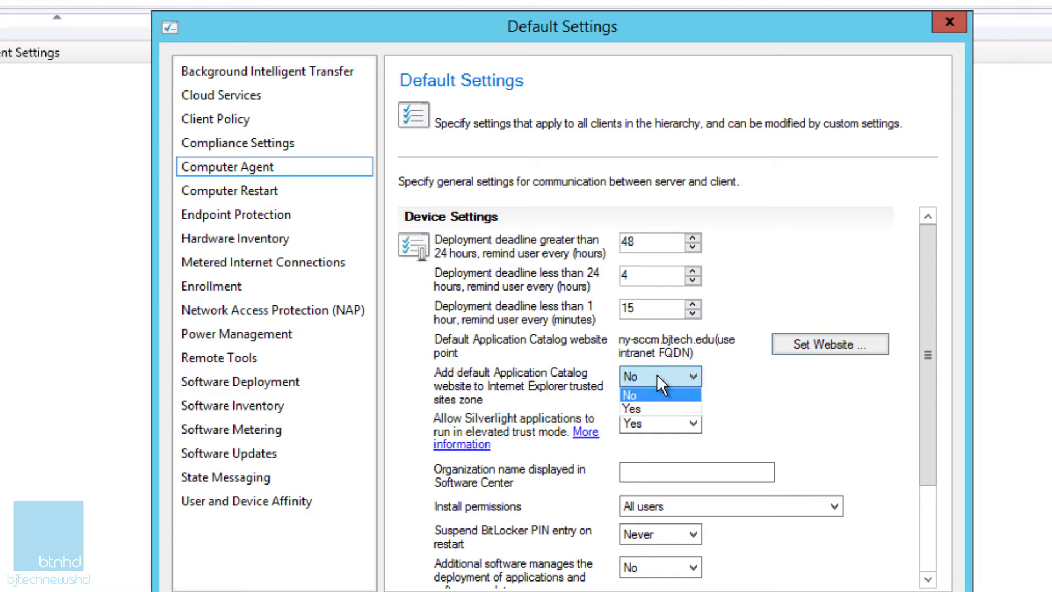
{"action": "left_click", "coordinate": [665, 405]}
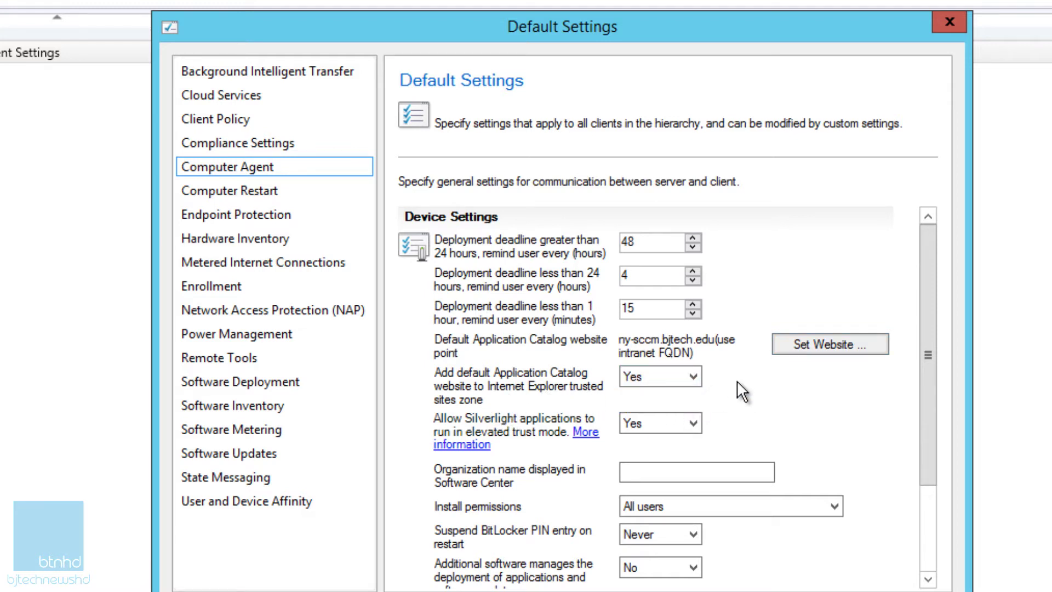
Step: In Software Updates, change the software update scan schedule from 7 days to every 1 day
{"action": "left_click", "coordinate": [269, 454]}
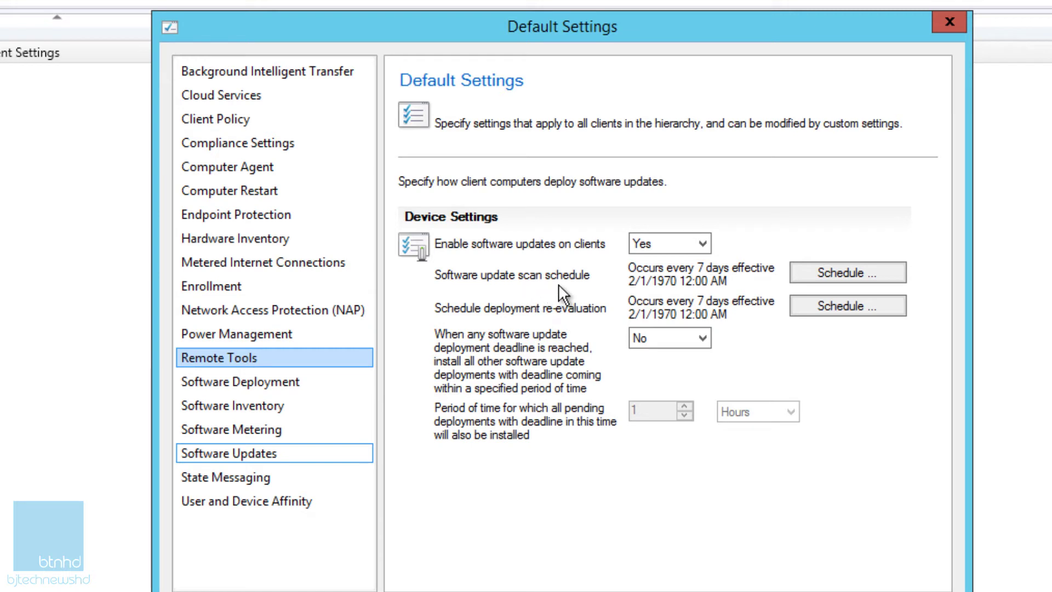
{"action": "left_click", "coordinate": [819, 274]}
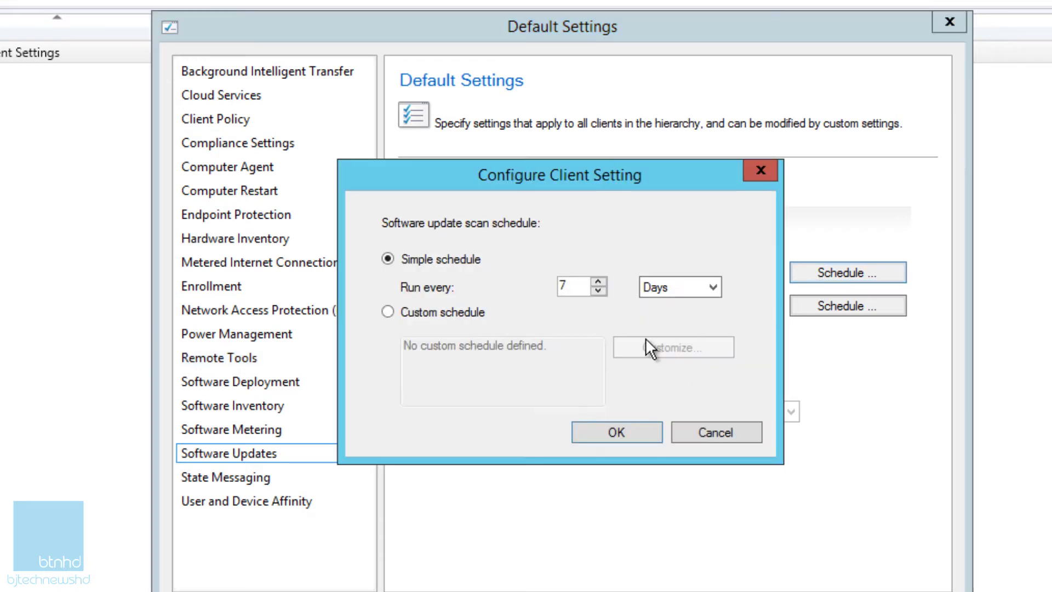
{"action": "double_click", "coordinate": [570, 286]}
{"action": "type", "text": "1"}
{"action": "left_click", "coordinate": [609, 430]}
Step: Change the deployment re-evaluation schedule from 7 days to every 1 day
{"action": "left_click", "coordinate": [820, 305]}
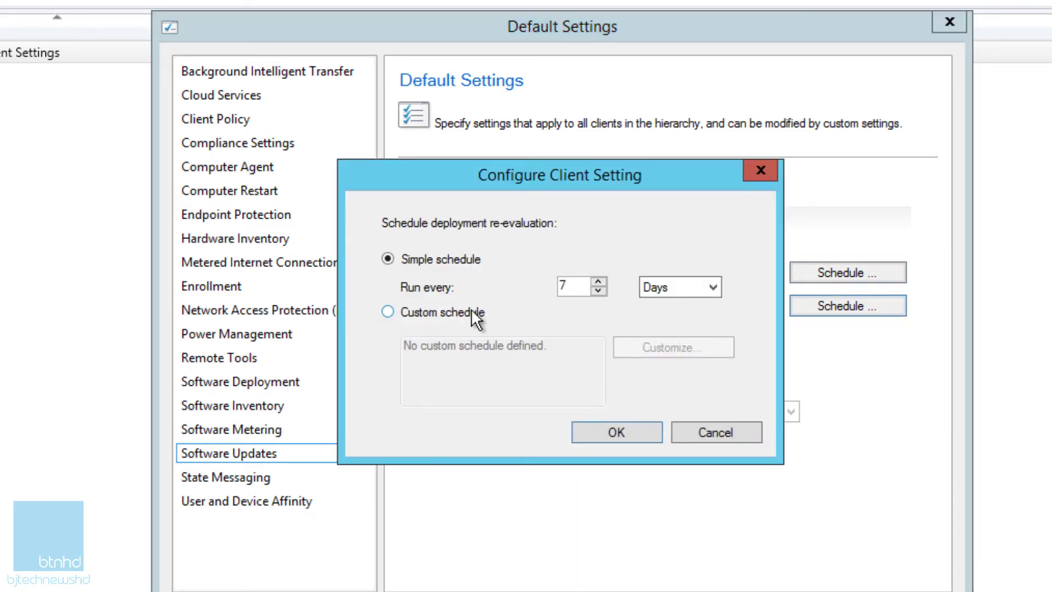
{"action": "double_click", "coordinate": [578, 286]}
{"action": "type", "text": "1"}
{"action": "left_click", "coordinate": [608, 430]}
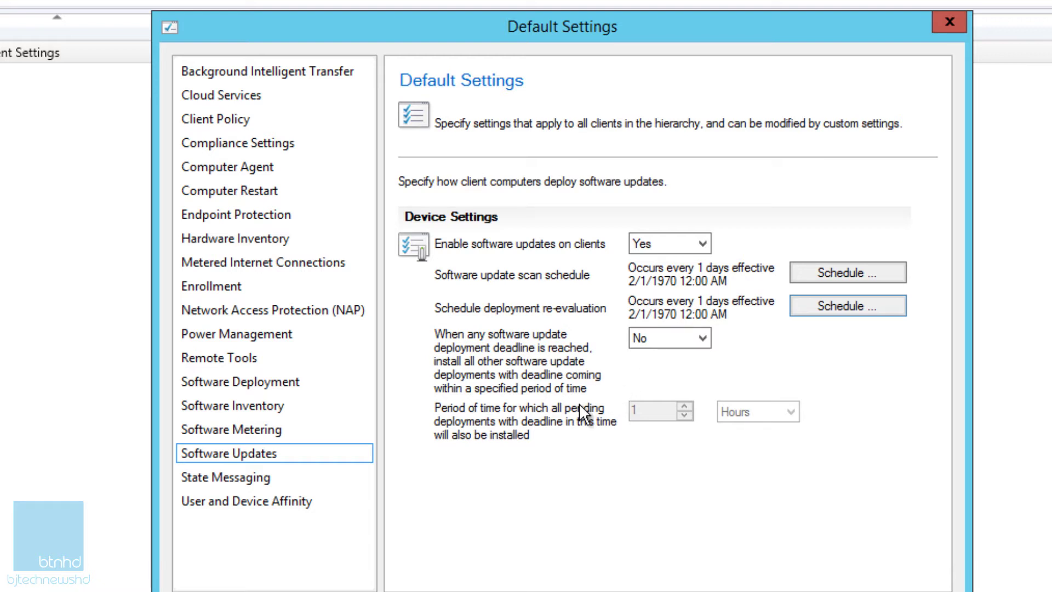
Step: Under User and Device Affinity, set 'Allow user to define their primary devices' to Yes and close Default Settings
{"action": "left_click", "coordinate": [267, 505]}
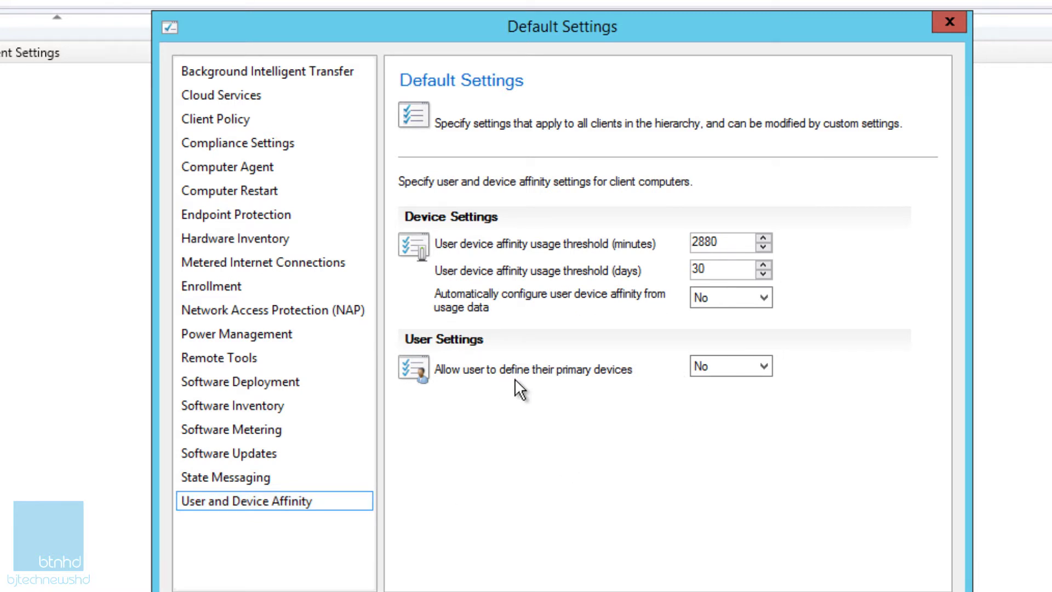
{"action": "left_click", "coordinate": [742, 370]}
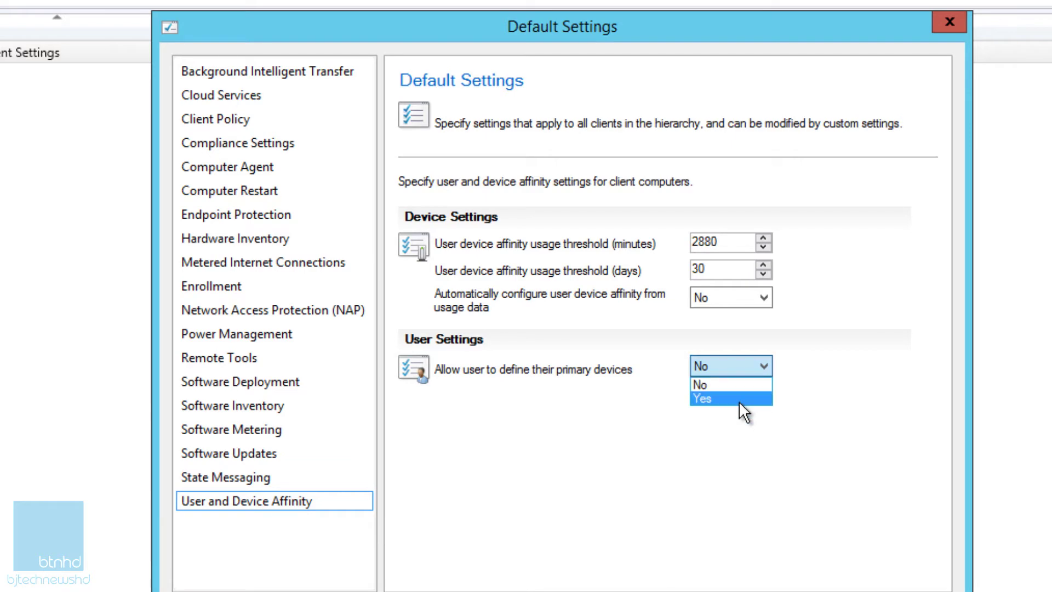
{"action": "left_click", "coordinate": [742, 403]}
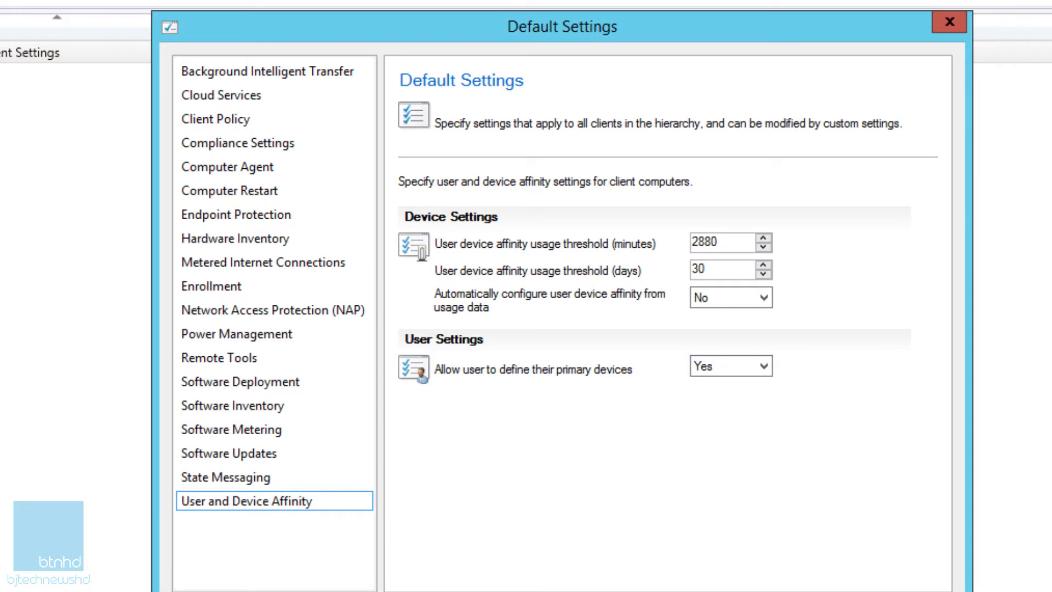
{"action": "key", "text": "Return"}
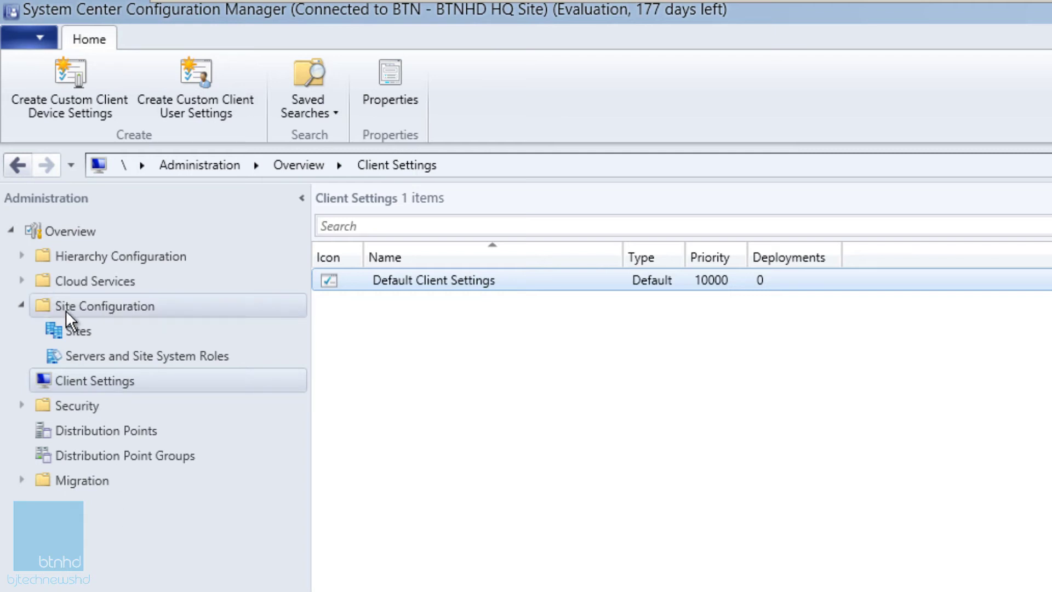
Step: In the site's Client Push Installation properties, enable automatic site-wide push including site system servers
{"action": "left_click", "coordinate": [73, 330]}
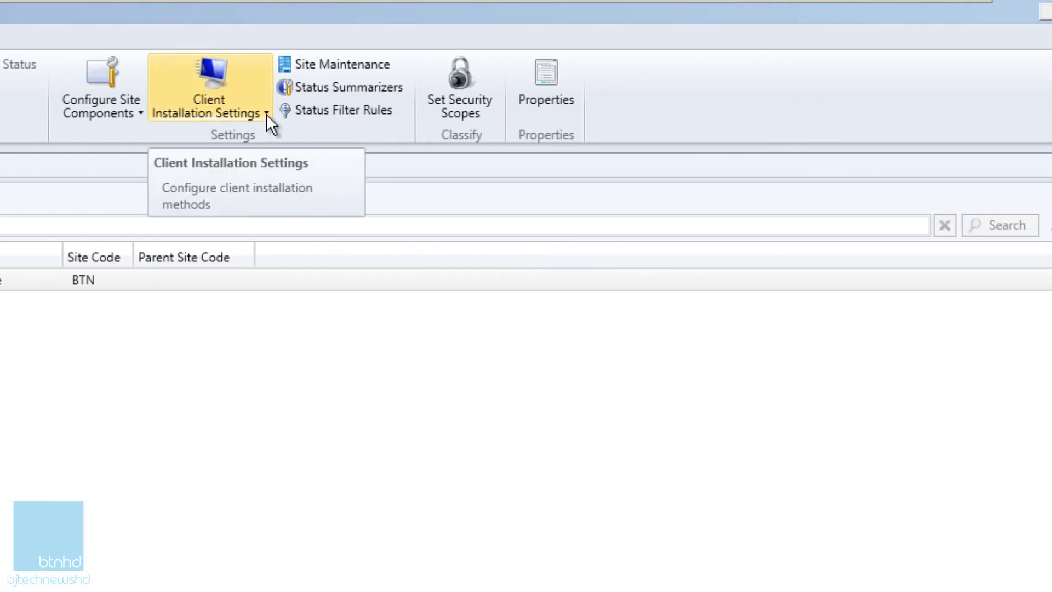
{"action": "left_click", "coordinate": [266, 114]}
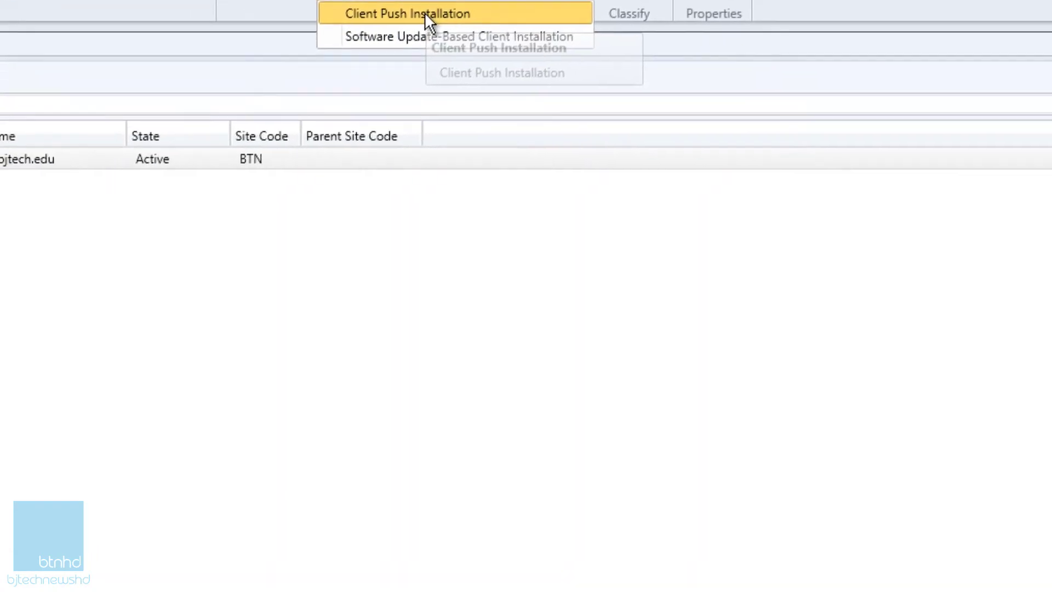
{"action": "left_click", "coordinate": [258, 134]}
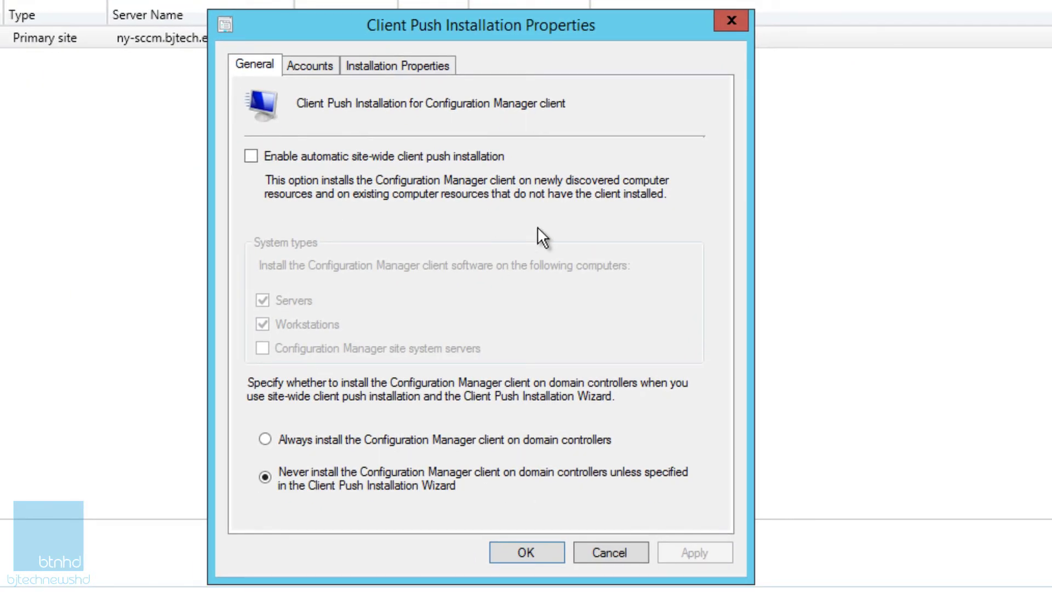
{"action": "left_click", "coordinate": [285, 156]}
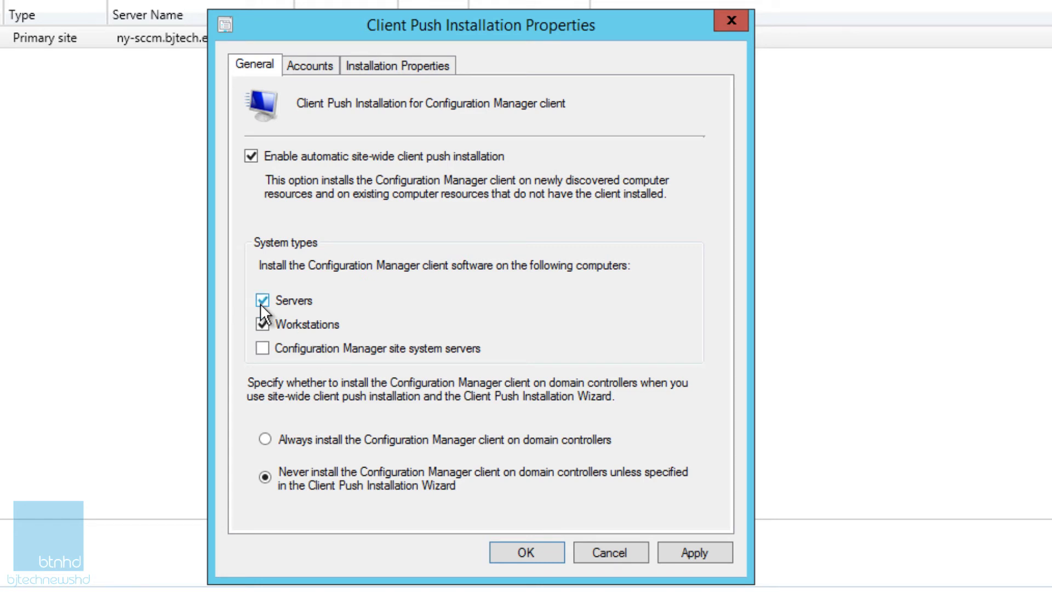
{"action": "left_click", "coordinate": [294, 349]}
Step: Add a new client push account for the domain Administrator and enter its password
{"action": "left_click", "coordinate": [308, 70]}
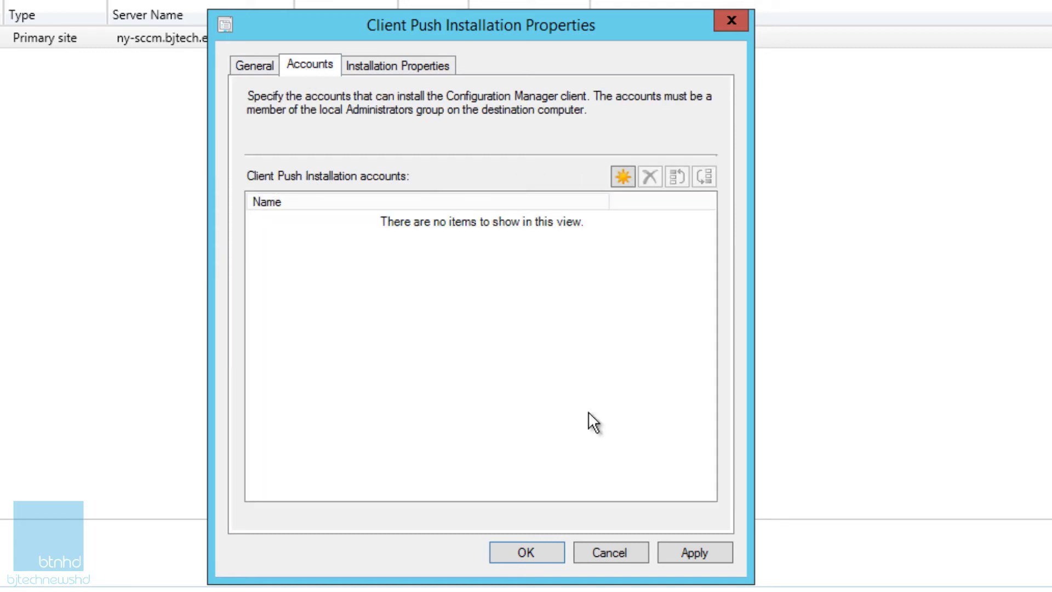
{"action": "left_click", "coordinate": [622, 179]}
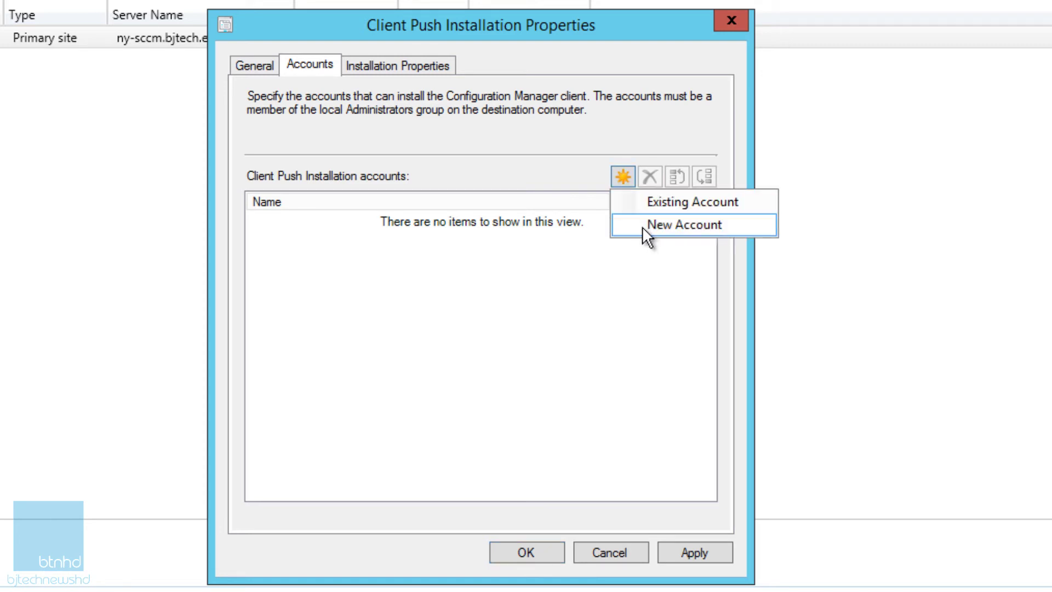
{"action": "left_click", "coordinate": [642, 226]}
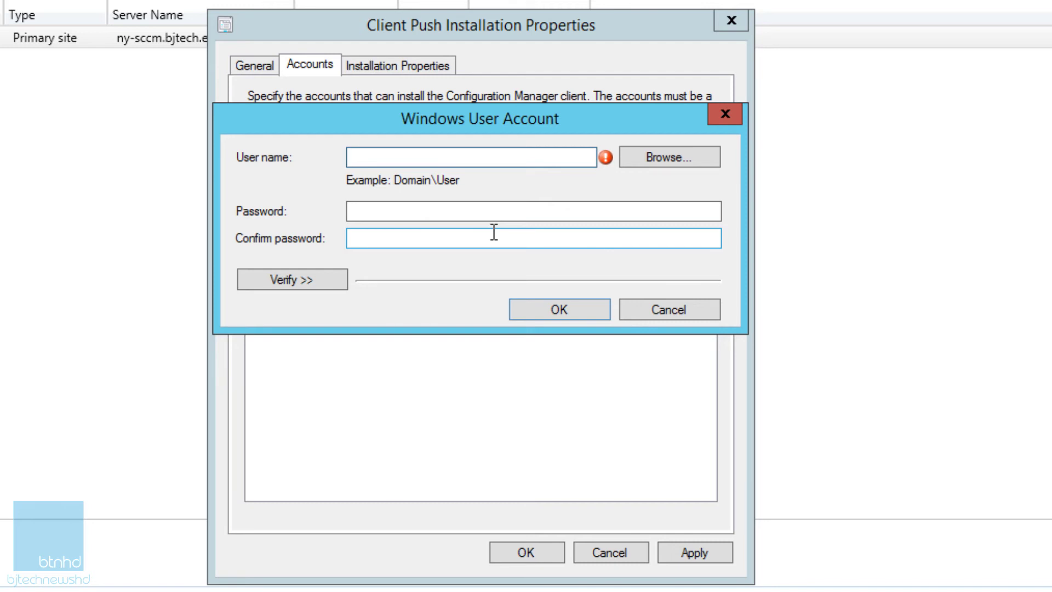
{"action": "type", "text": "ech\\Administrator"}
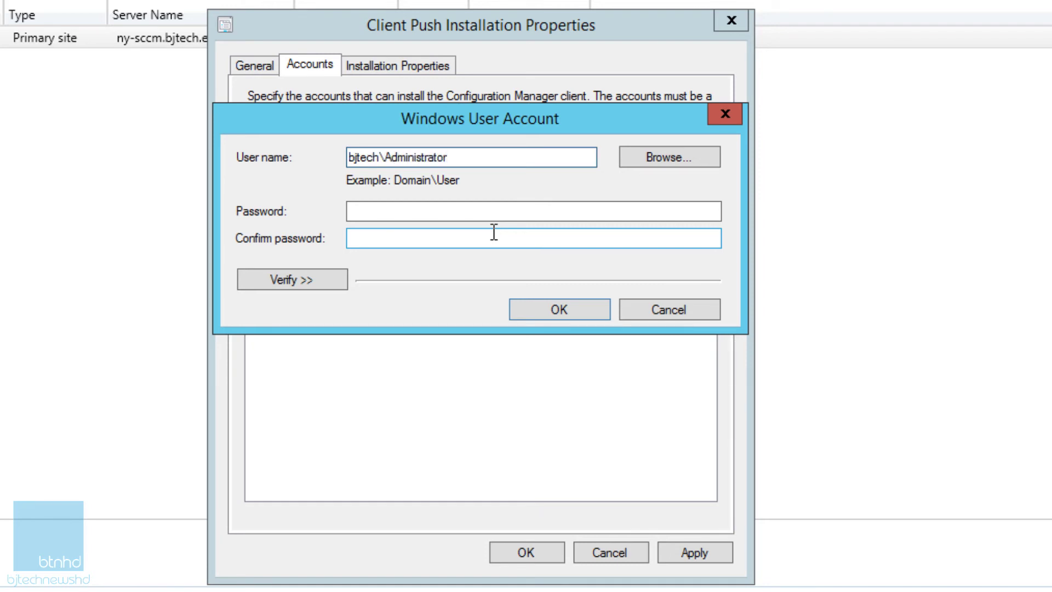
{"action": "key", "text": "Tab"}
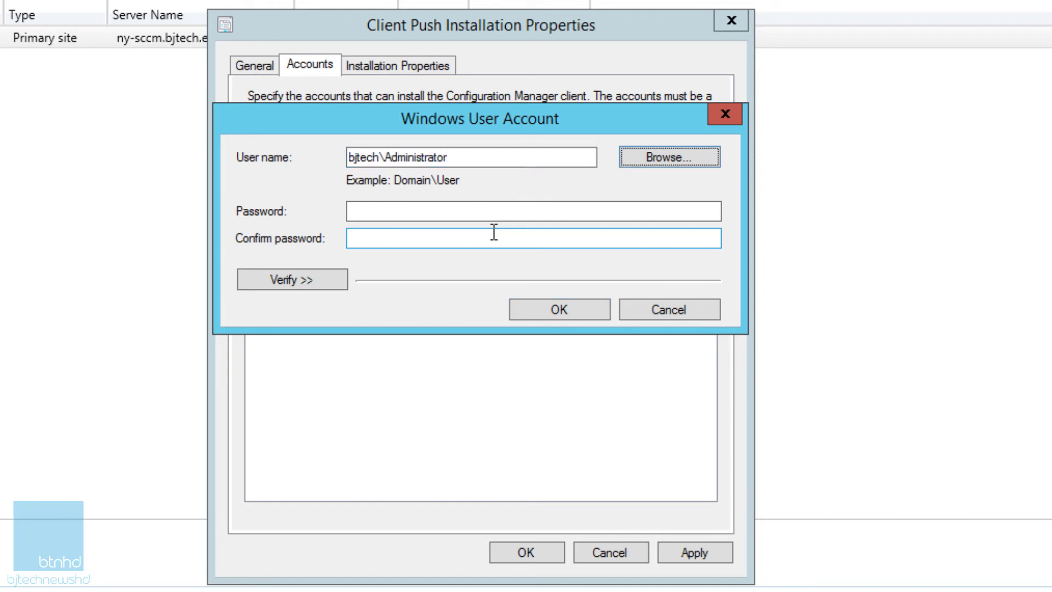
{"action": "left_click", "coordinate": [494, 214]}
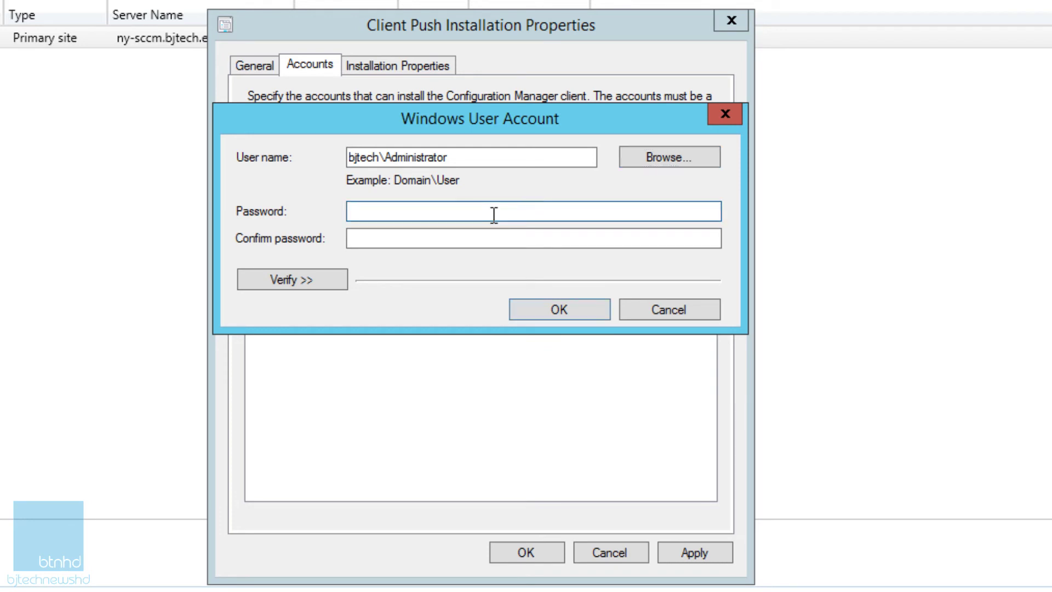
{"action": "type", "text": "passw0rd"}
{"action": "key", "text": "Tab"}
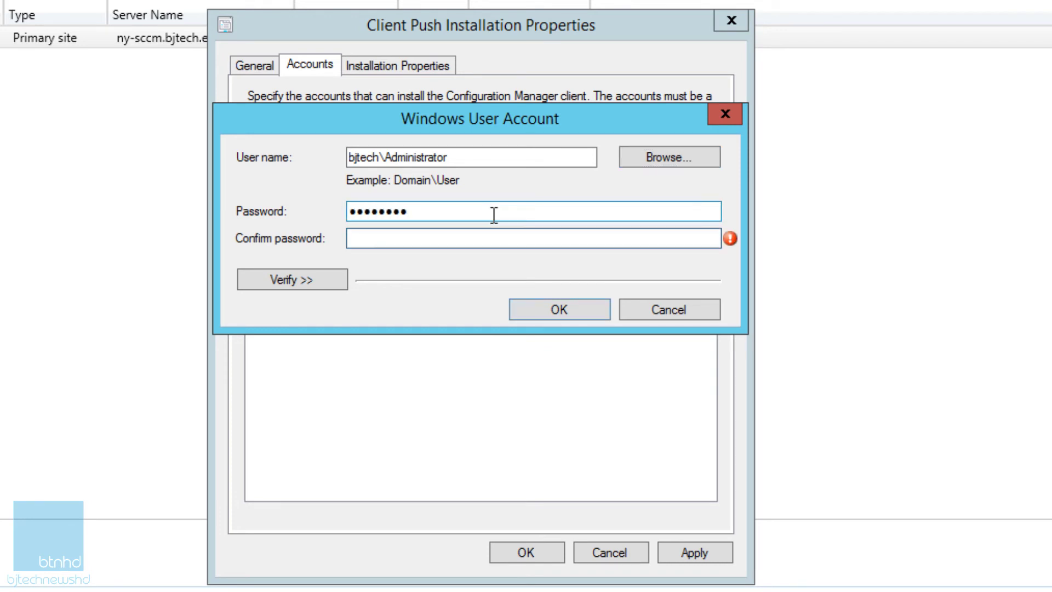
{"action": "type", "text": "passw0rd"}
Step: Verify the account against the \\ny-sccm\sources network share, then apply and save the push properties
{"action": "left_click", "coordinate": [291, 280]}
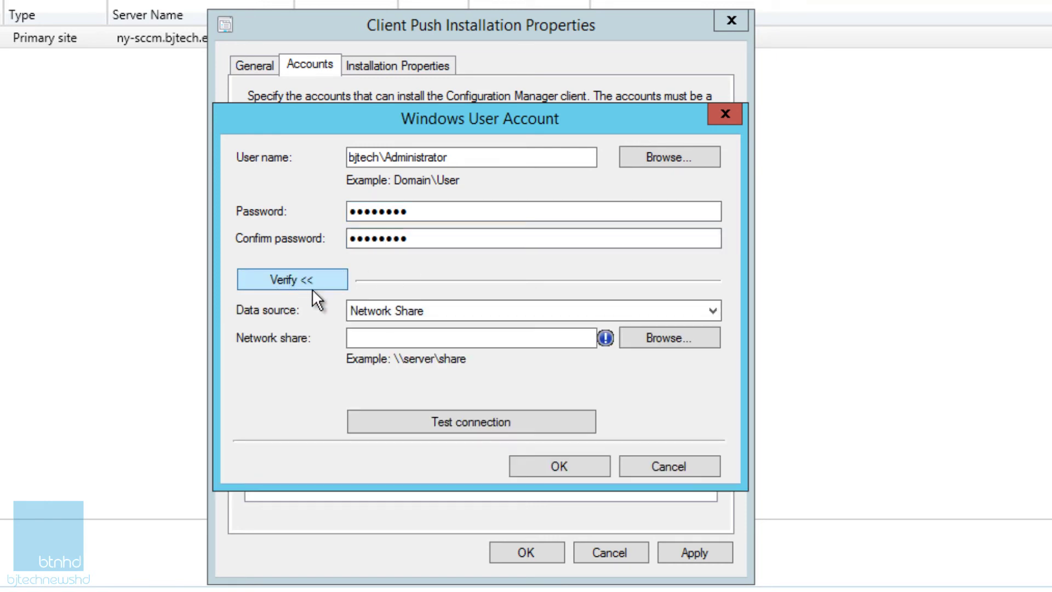
{"action": "left_click", "coordinate": [453, 317]}
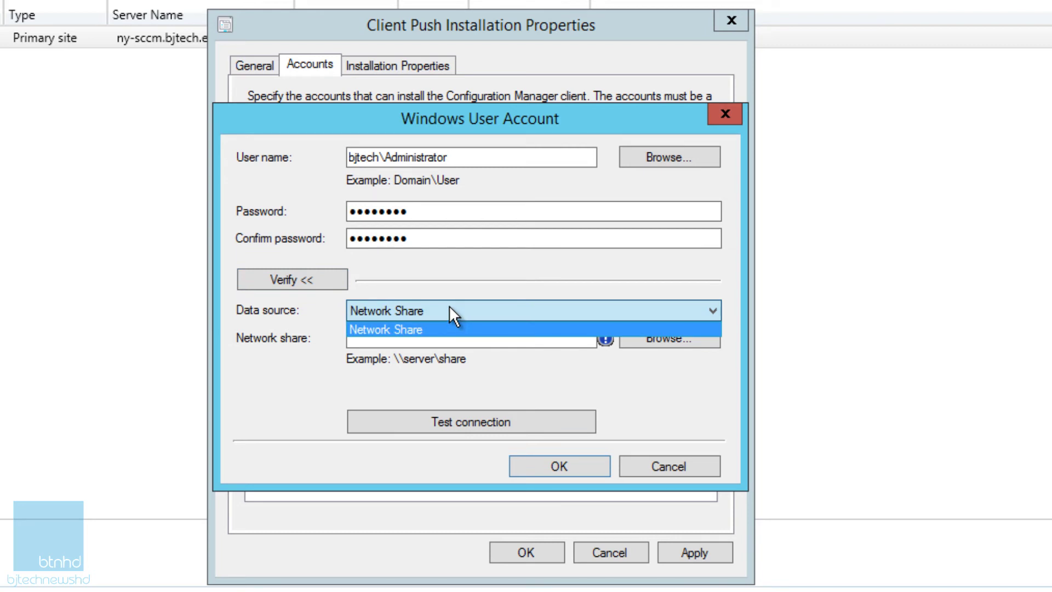
{"action": "left_click", "coordinate": [468, 291]}
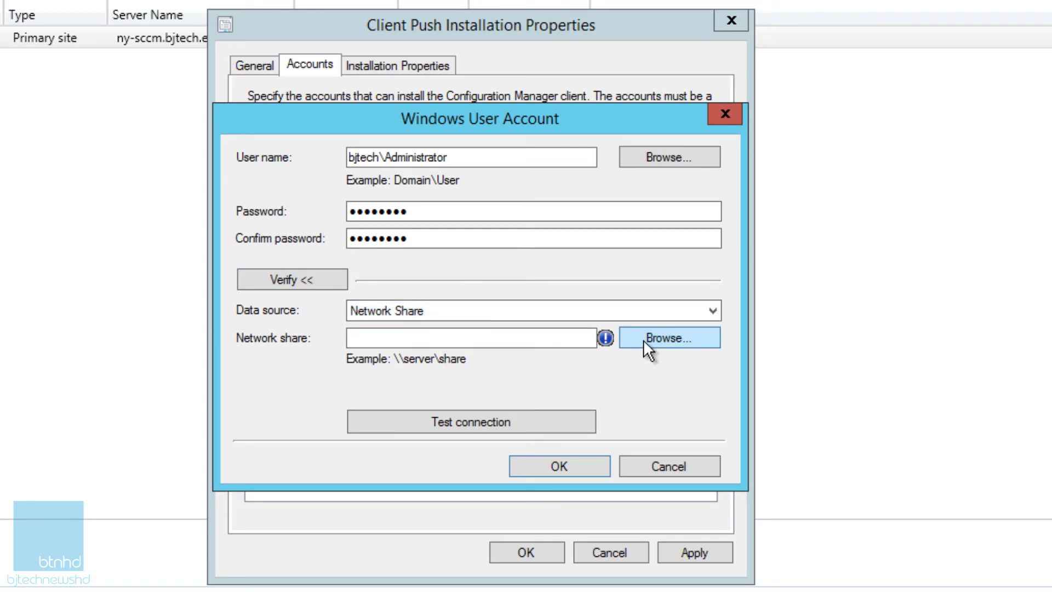
{"action": "left_click", "coordinate": [517, 342]}
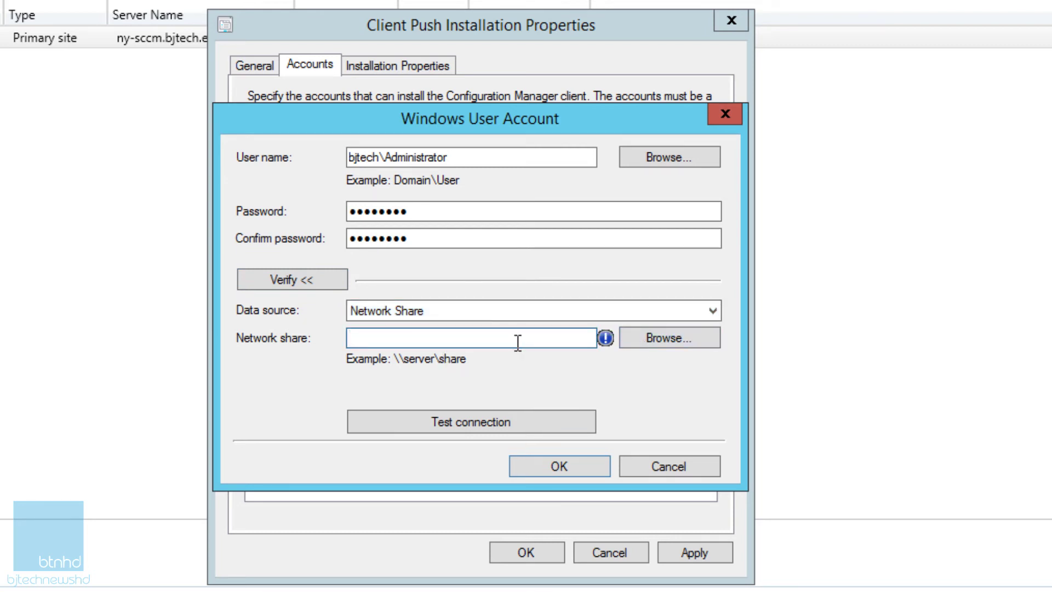
{"action": "type", "text": "\\"}
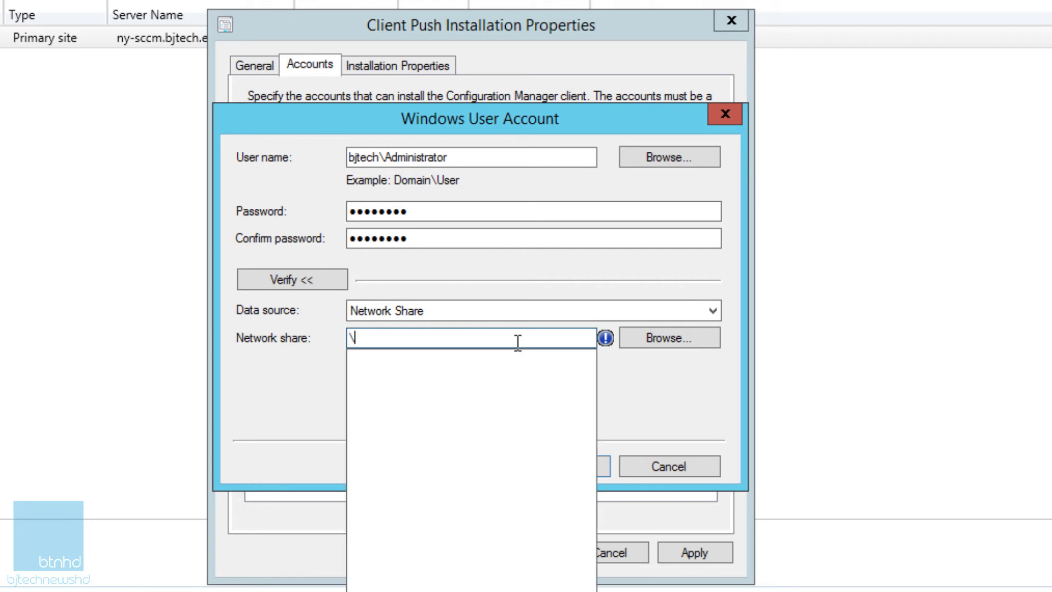
{"action": "type", "text": "\\ny-"}
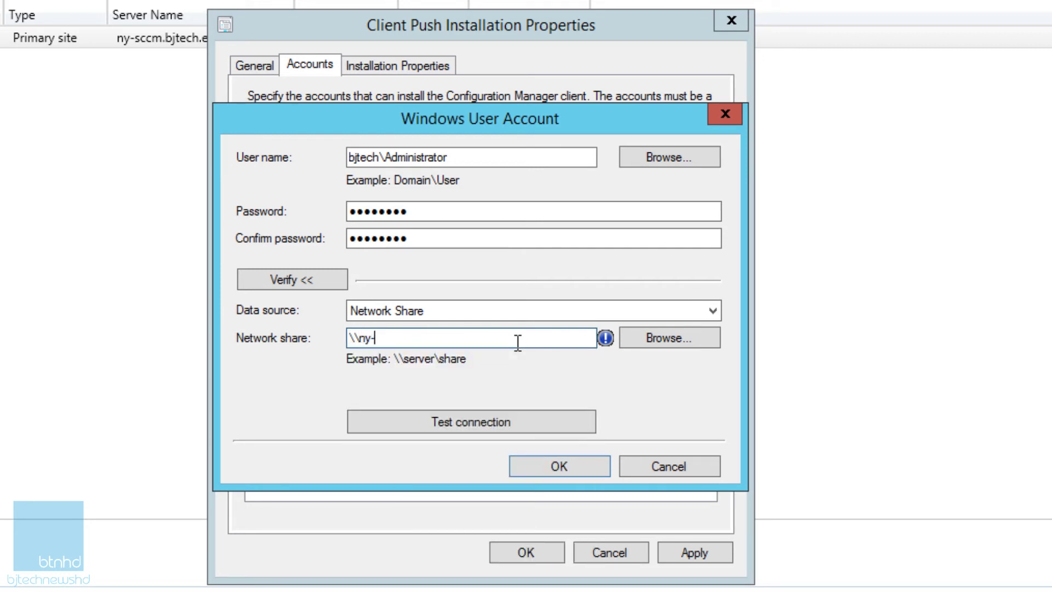
{"action": "type", "text": "sccm\\"}
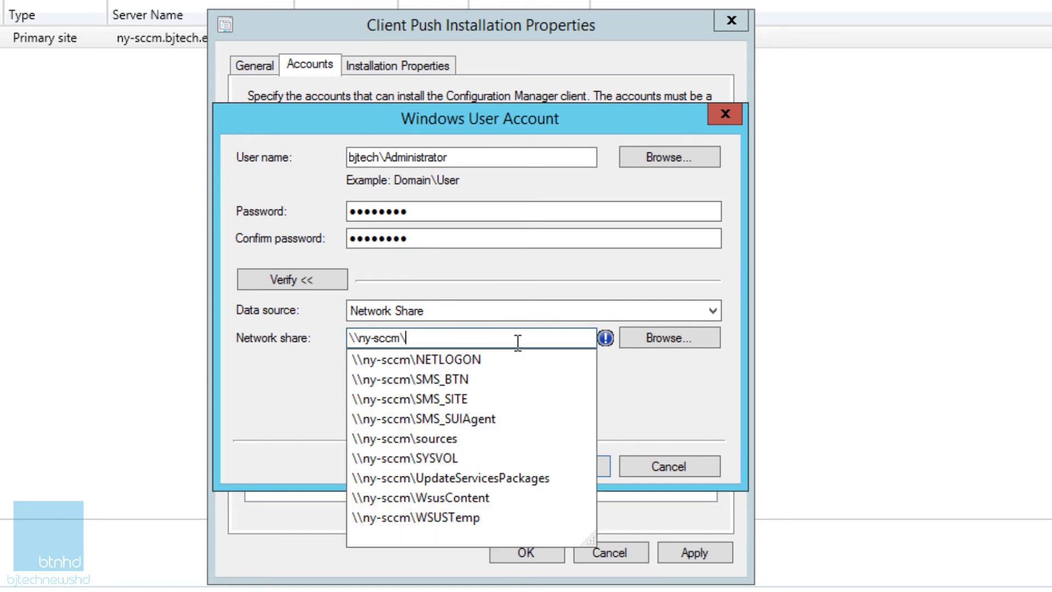
{"action": "type", "text": "sources"}
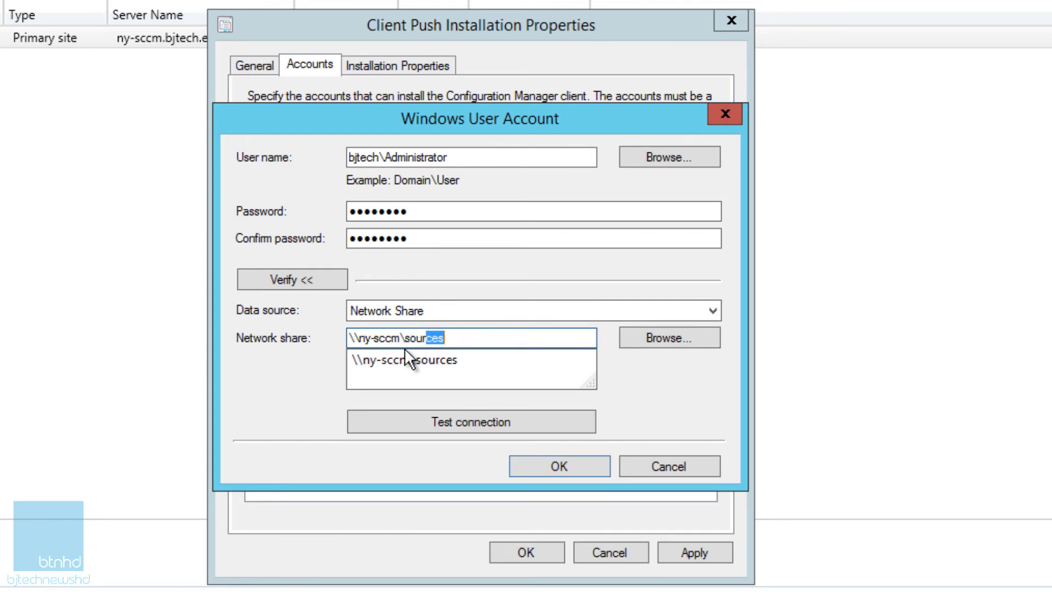
{"action": "left_click", "coordinate": [419, 359]}
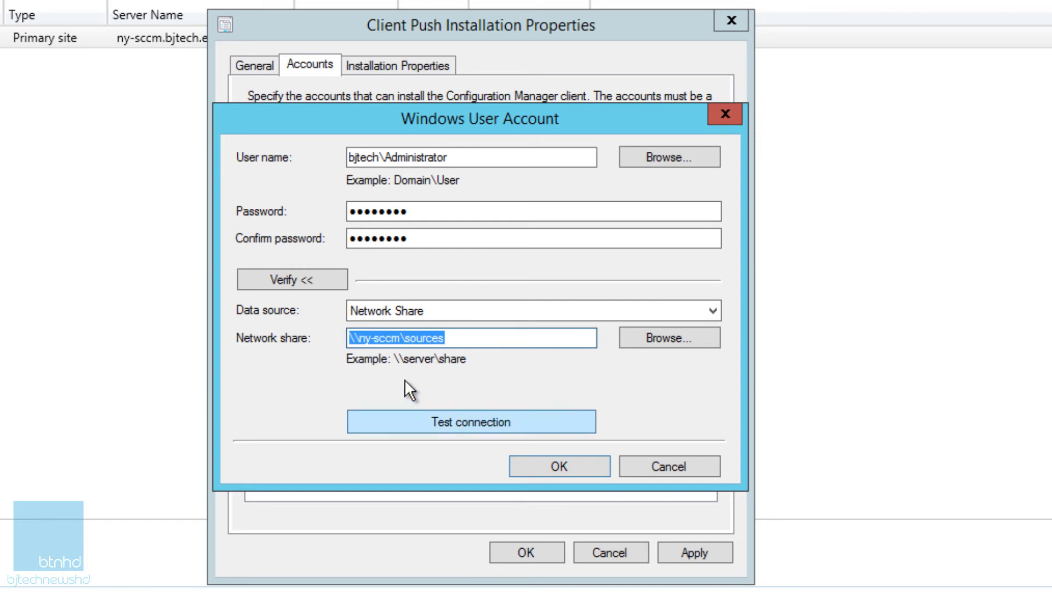
{"action": "left_click", "coordinate": [436, 419]}
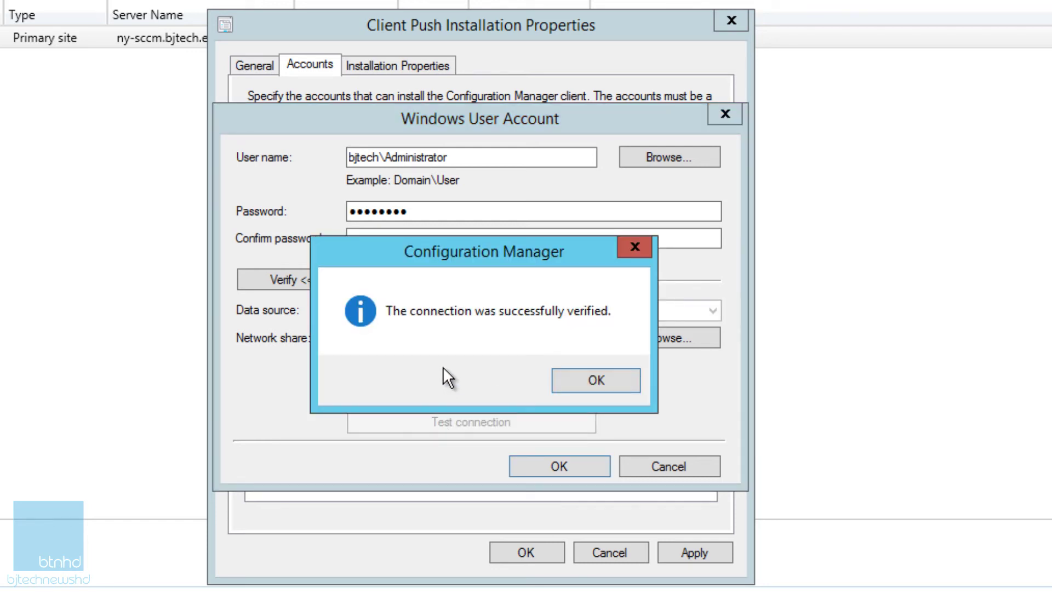
{"action": "left_click", "coordinate": [580, 380]}
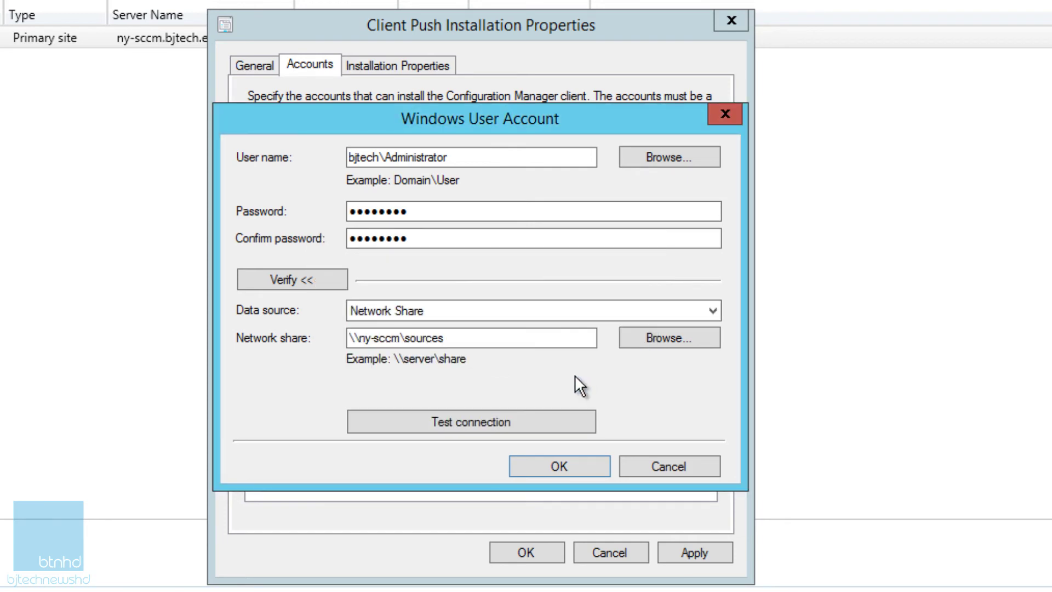
{"action": "left_click", "coordinate": [554, 465]}
{"action": "left_click", "coordinate": [686, 556]}
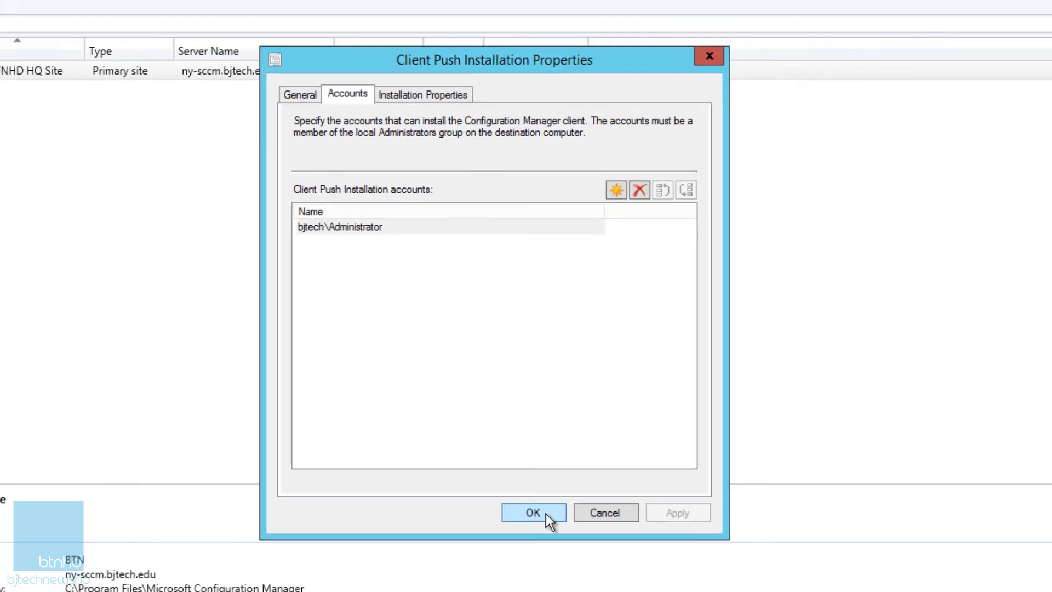
{"action": "left_click", "coordinate": [543, 553]}
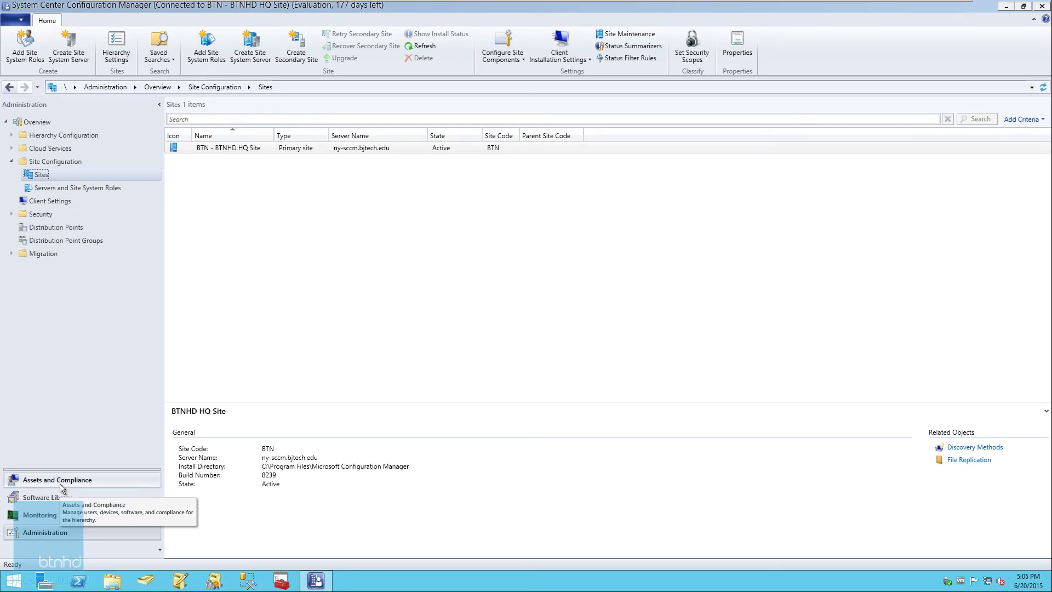
Step: Go to Devices under Assets and Compliance, select NY-SCCM and look at its action menu
{"action": "left_click", "coordinate": [60, 483]}
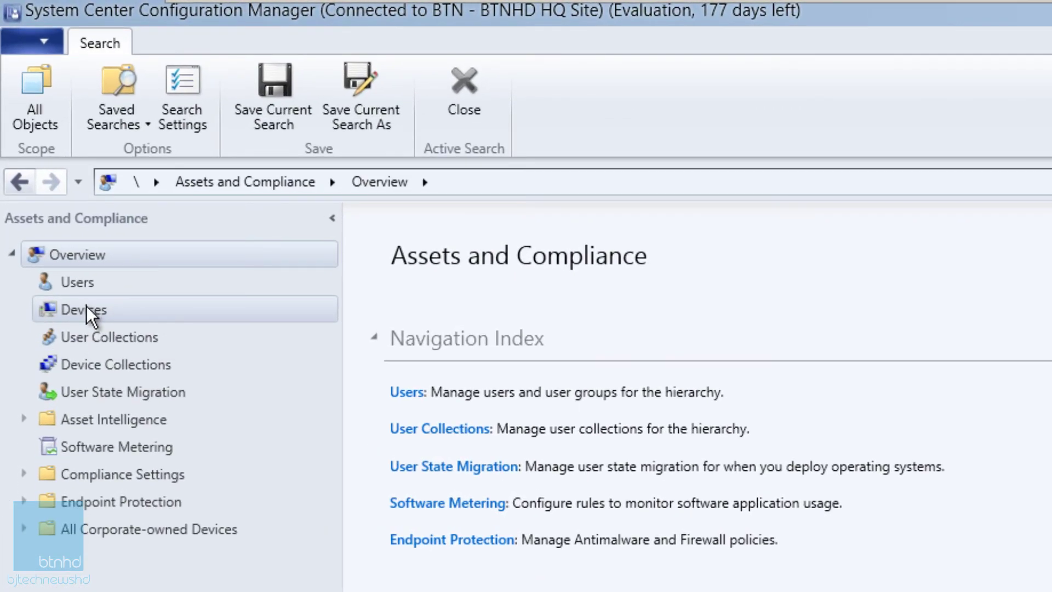
{"action": "left_click", "coordinate": [86, 310]}
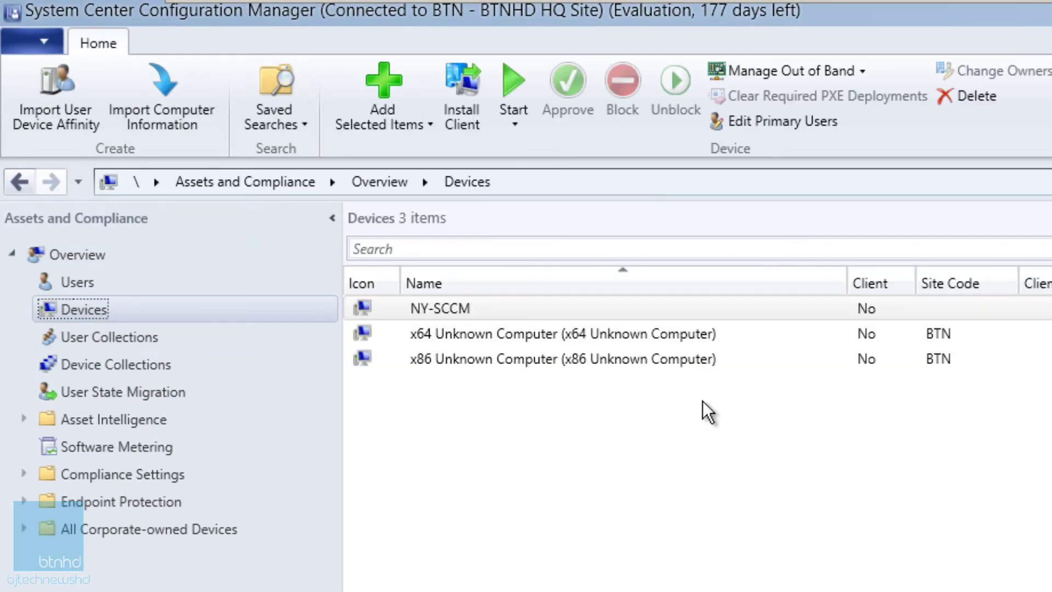
{"action": "left_click", "coordinate": [462, 310]}
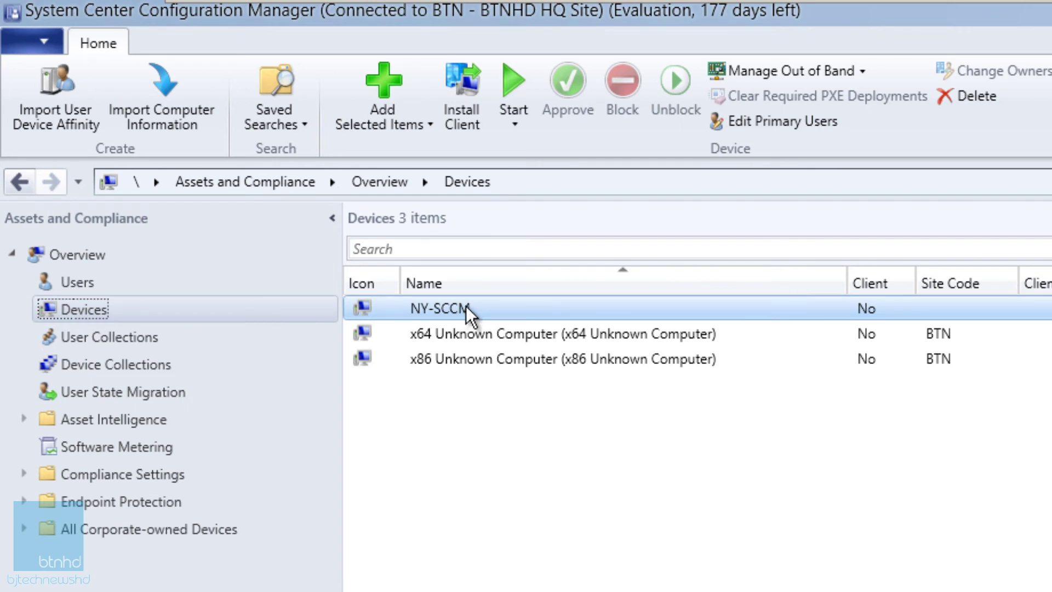
{"action": "right_click", "coordinate": [465, 306]}
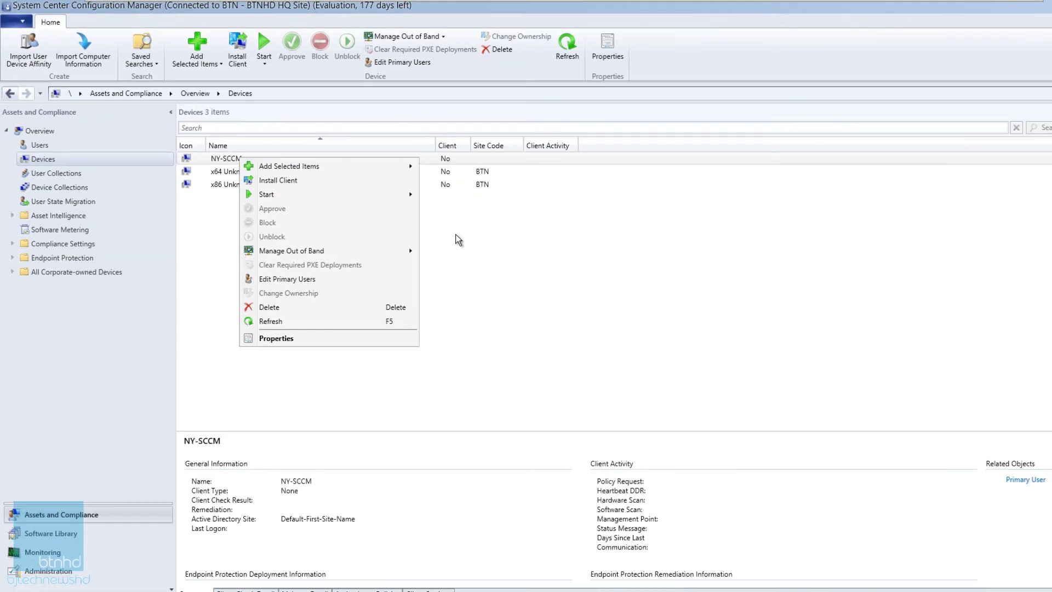
{"action": "left_click", "coordinate": [415, 305]}
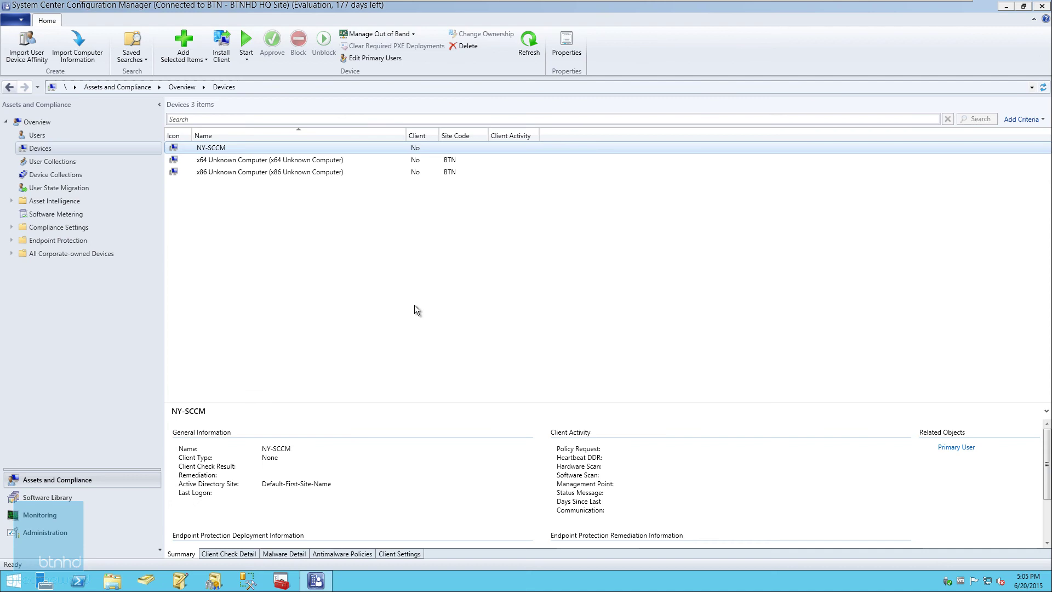
{"action": "right_click", "coordinate": [466, 580]}
Step: Open Task Manager's detailed process list and snap the Configuration Manager console to the left half
{"action": "left_click", "coordinate": [505, 555]}
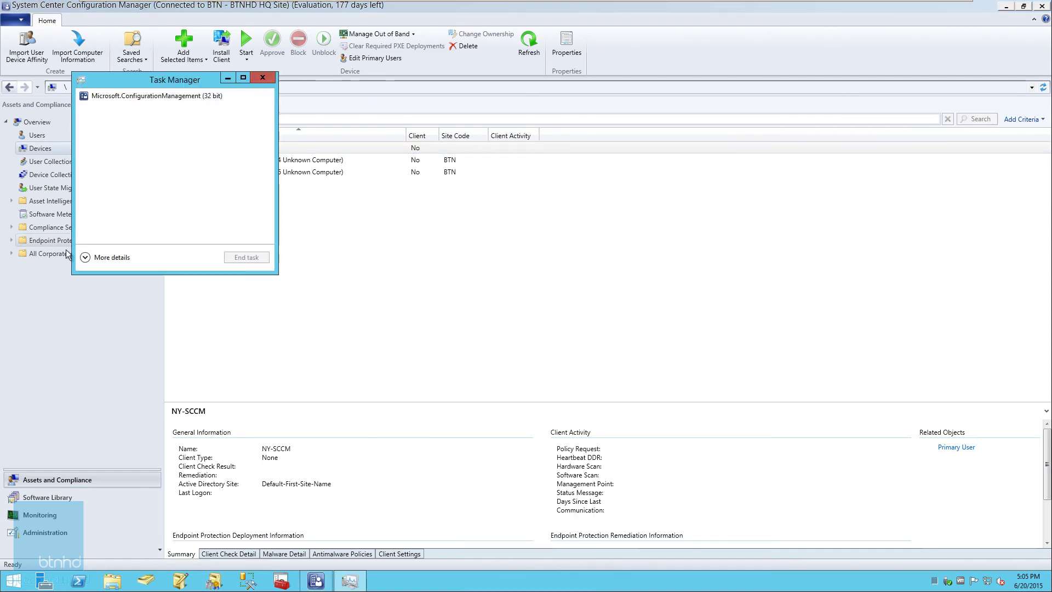
{"action": "left_click", "coordinate": [87, 261]}
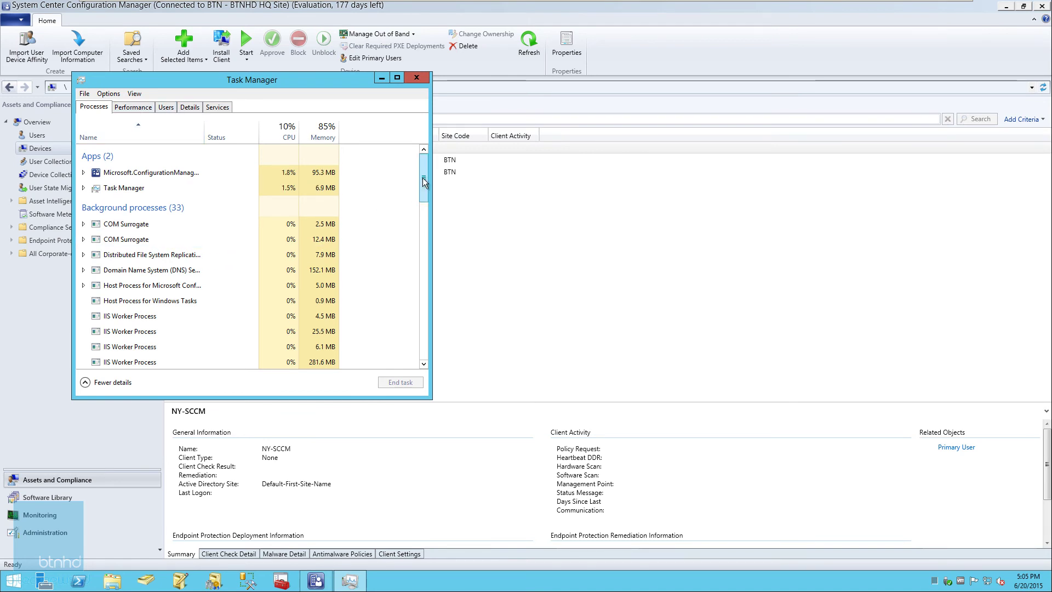
{"action": "mouse_move", "coordinate": [422, 184]}
{"action": "left_mouse_down"}
{"action": "mouse_move", "coordinate": [421, 200]}
{"action": "mouse_move", "coordinate": [418, 172]}
{"action": "left_mouse_up"}
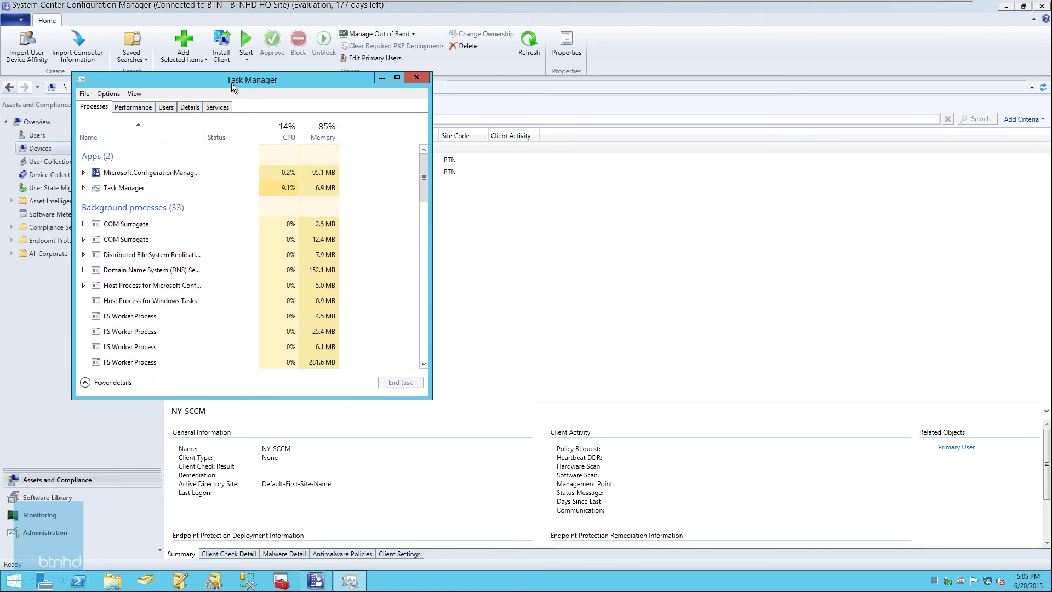
{"action": "left_click_drag", "start_coordinate": [204, 79], "coordinate": [427, 92]}
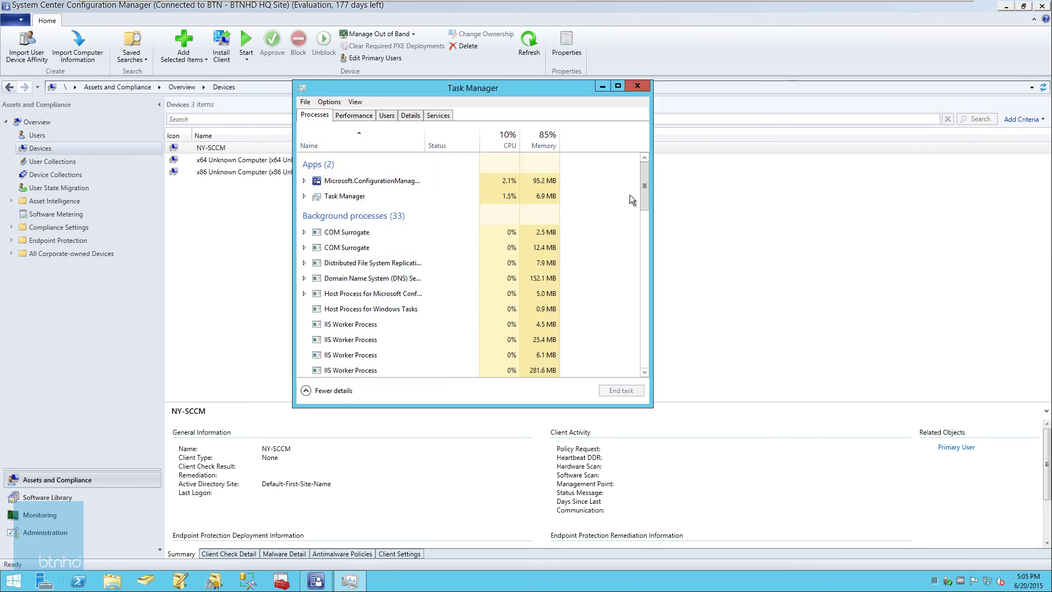
{"action": "left_click_drag", "start_coordinate": [643, 186], "coordinate": [635, 313]}
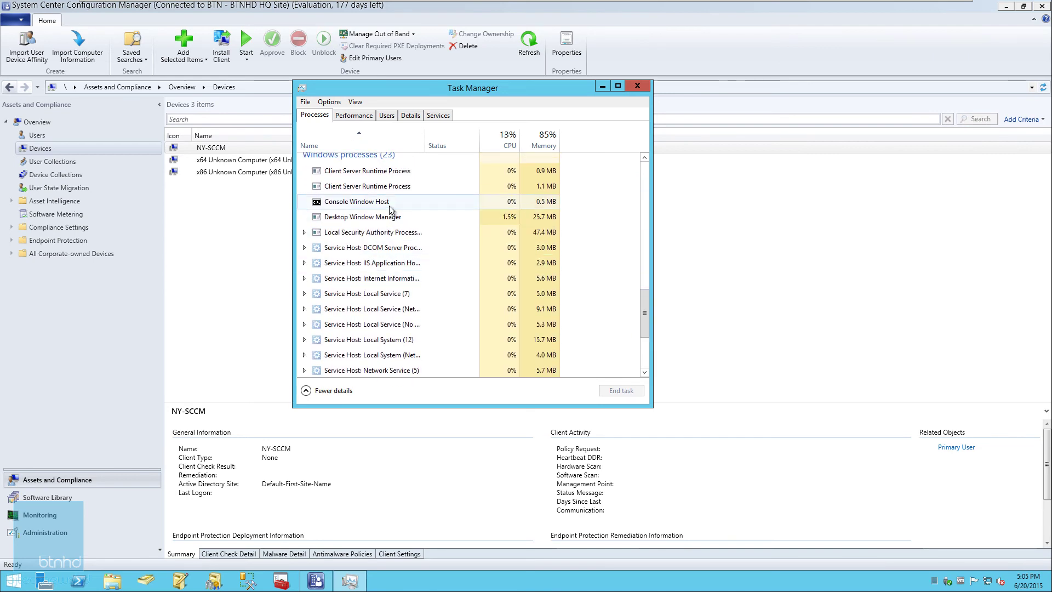
{"action": "left_click_drag", "start_coordinate": [645, 303], "coordinate": [652, 165]}
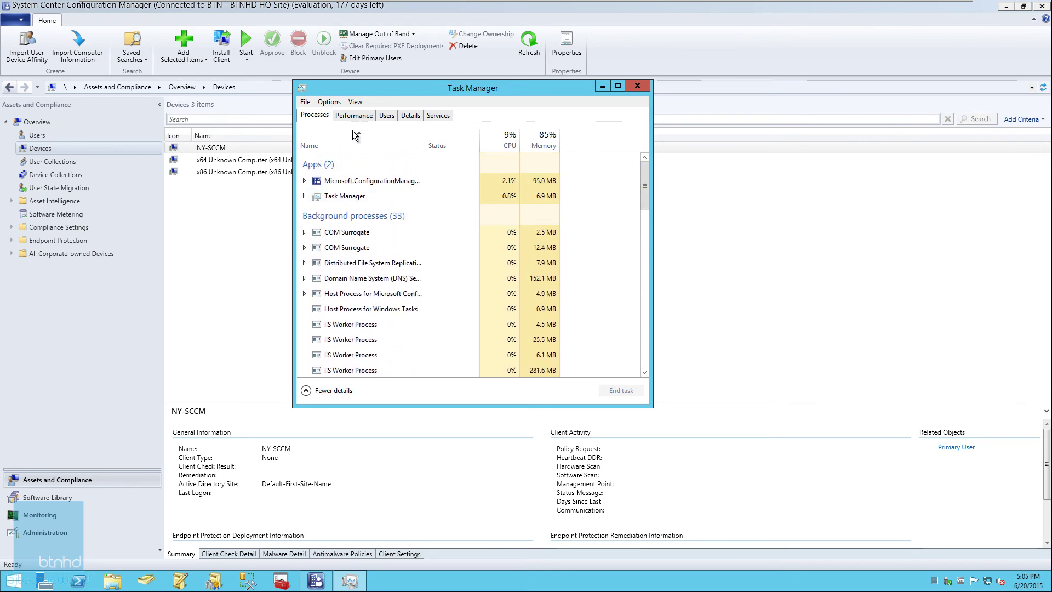
{"action": "left_click", "coordinate": [493, 12]}
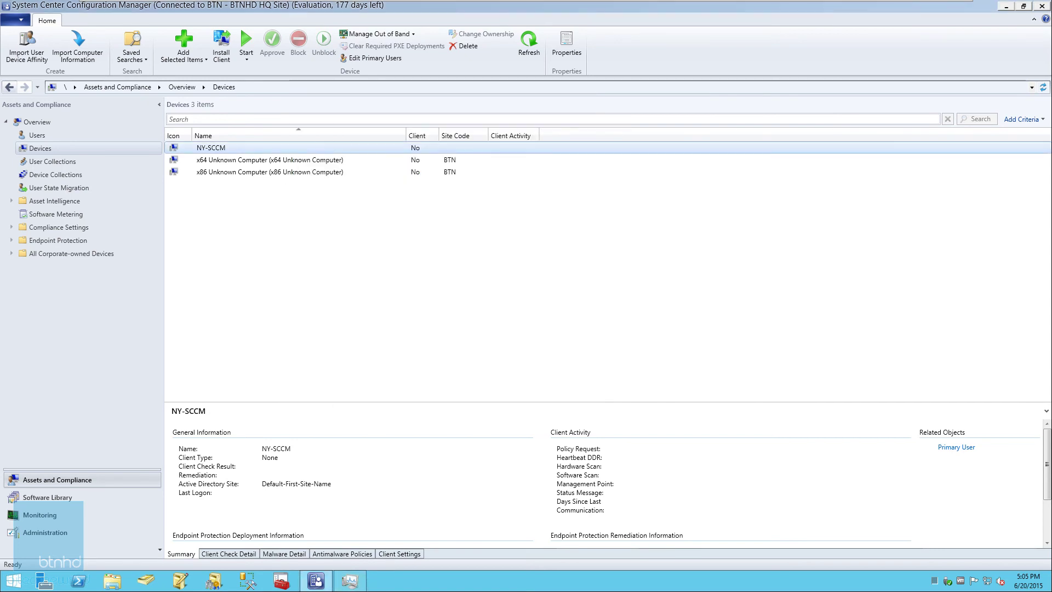
{"action": "key", "text": "super+Left"}
Step: Place Task Manager on the right half and start the Install Client wizard for NY-SCCM
{"action": "left_click_drag", "start_coordinate": [572, 99], "coordinate": [883, 101]}
{"action": "right_click", "coordinate": [215, 158]}
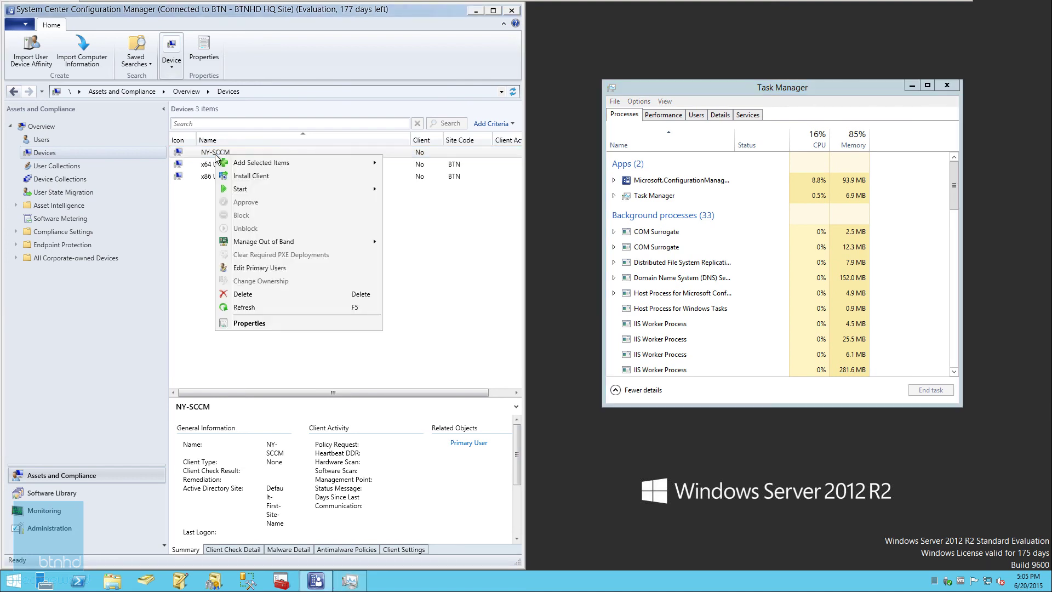
{"action": "left_click", "coordinate": [254, 176]}
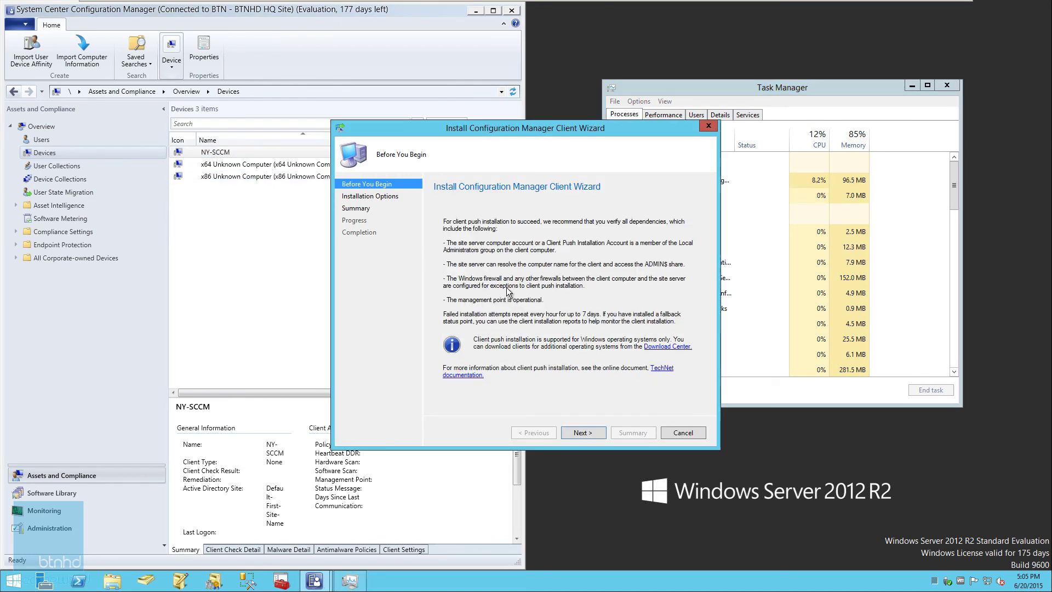
{"action": "left_click", "coordinate": [594, 434]}
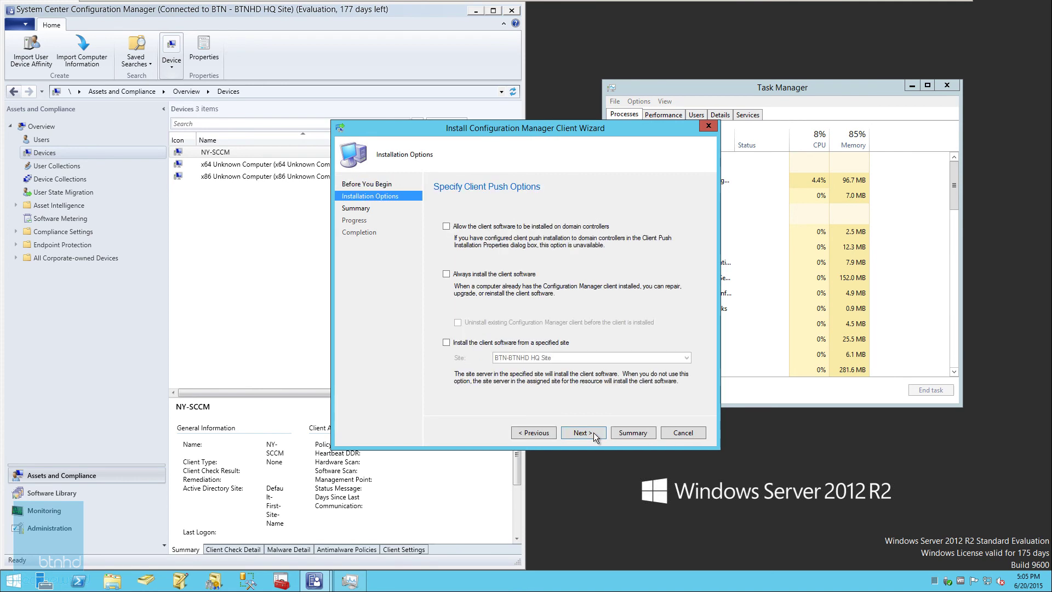
Step: Allow domain controllers, always install, use BTN-BTNHD HQ Site, and complete the client push
{"action": "left_click", "coordinate": [446, 226]}
{"action": "left_click", "coordinate": [446, 274]}
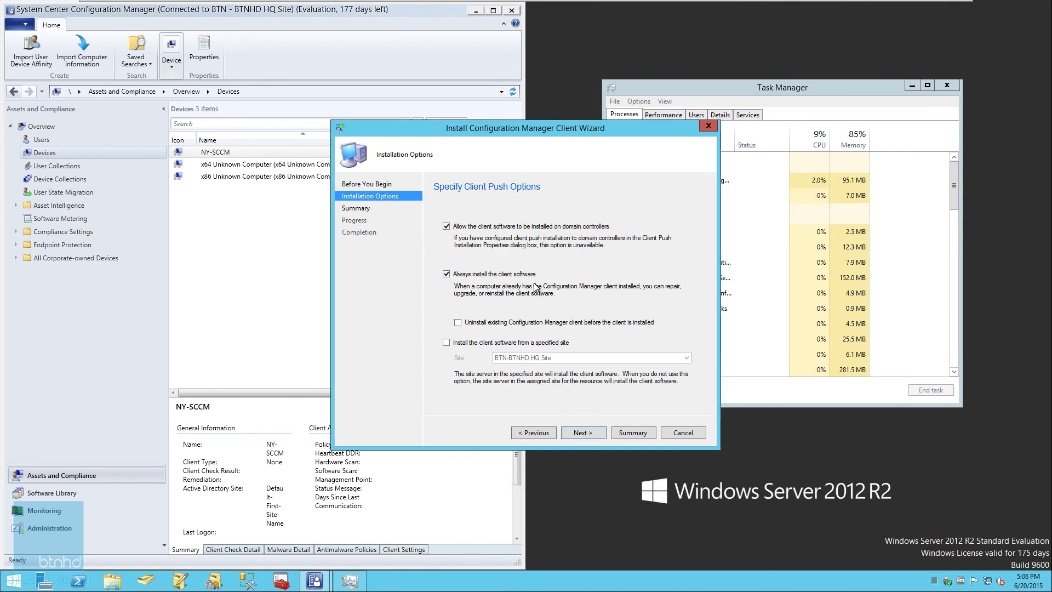
{"action": "left_click", "coordinate": [453, 344]}
{"action": "left_click", "coordinate": [551, 357]}
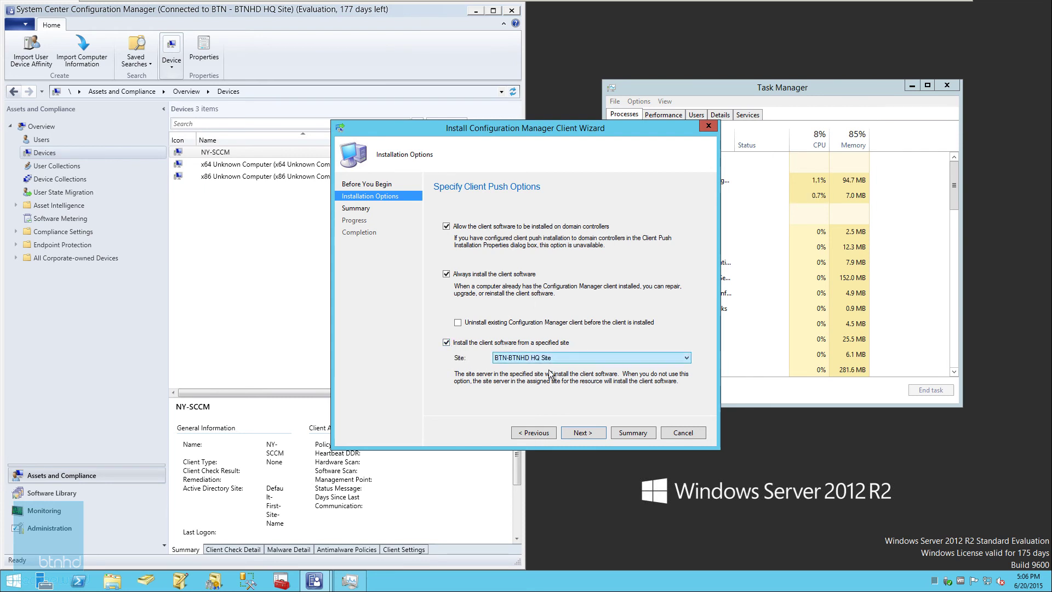
{"action": "left_click", "coordinate": [619, 344]}
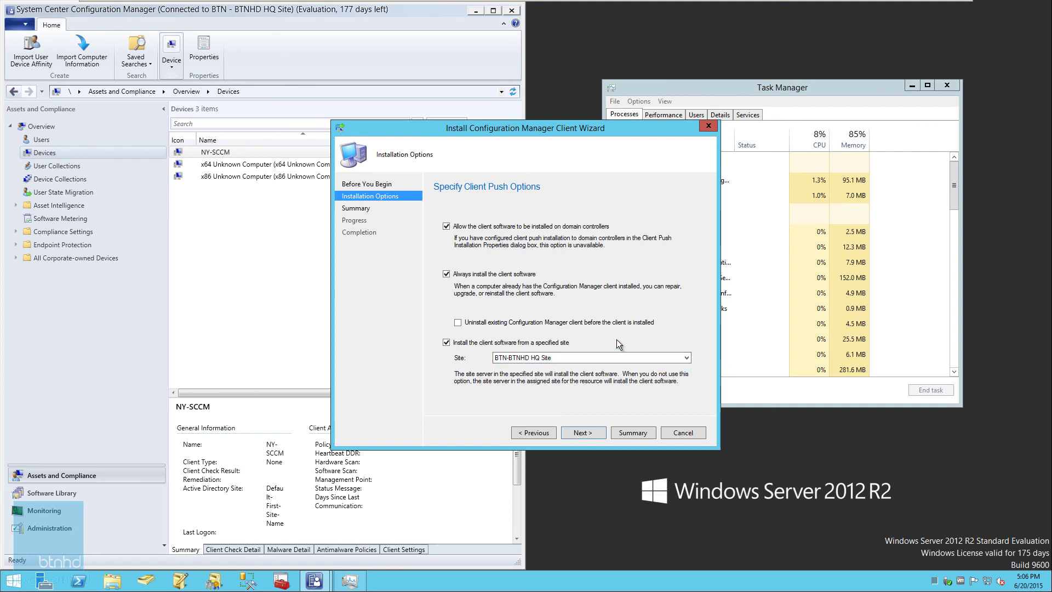
{"action": "left_click", "coordinate": [591, 434]}
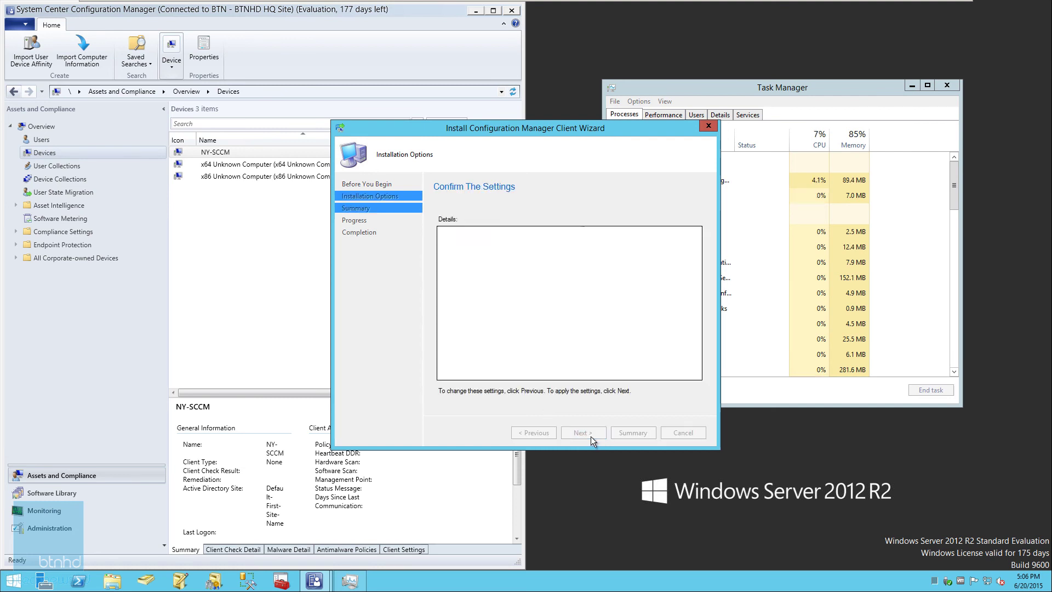
{"action": "left_click", "coordinate": [579, 433]}
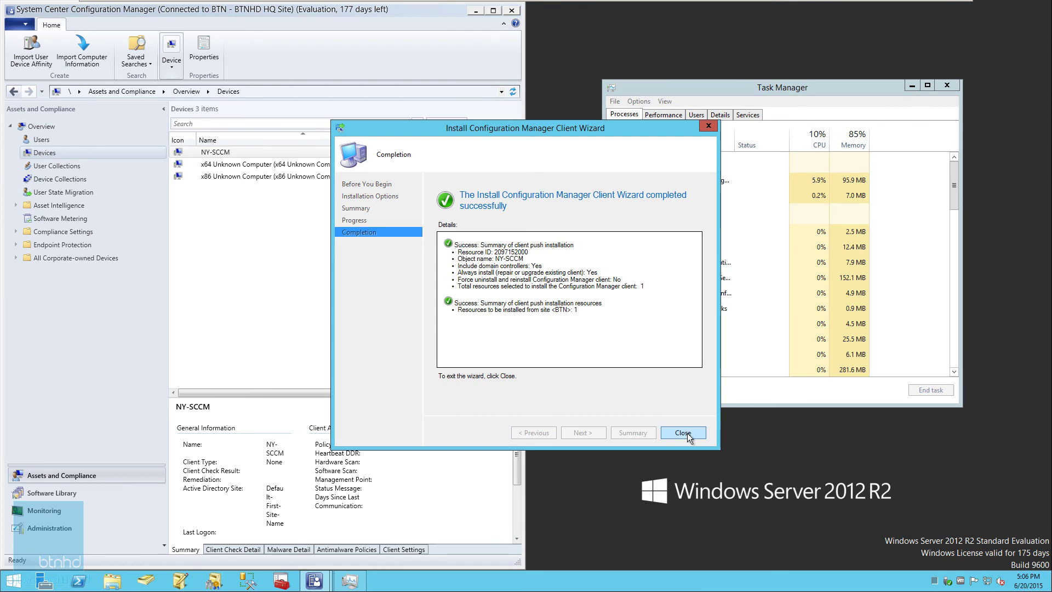
{"action": "left_click", "coordinate": [684, 432]}
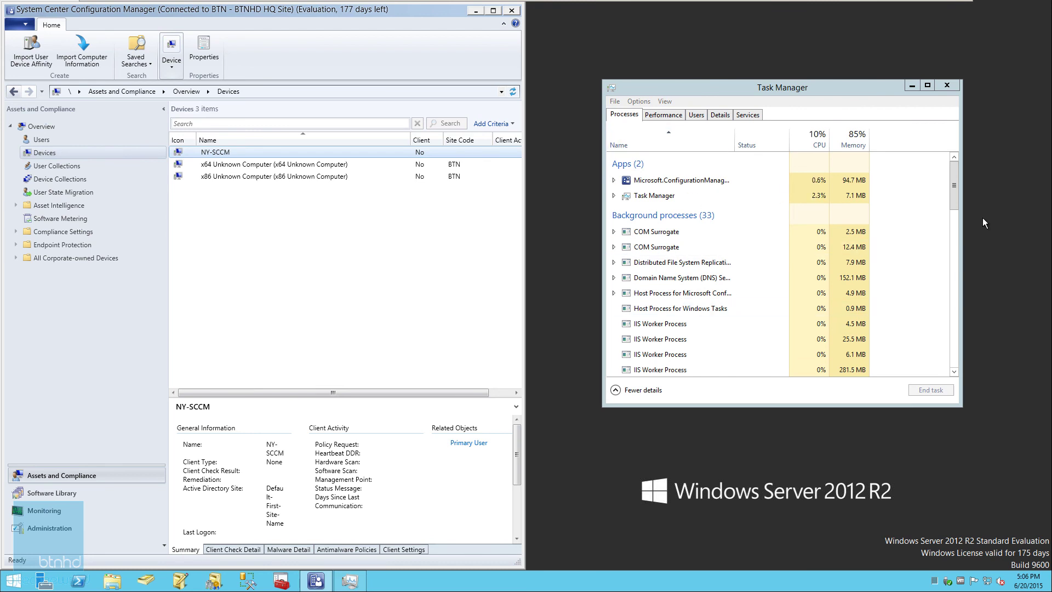
Step: Sort Task Manager by name, select ccmsetup.exe (32 bit), and maximize the console again
{"action": "left_click_drag", "start_coordinate": [954, 202], "coordinate": [952, 174]}
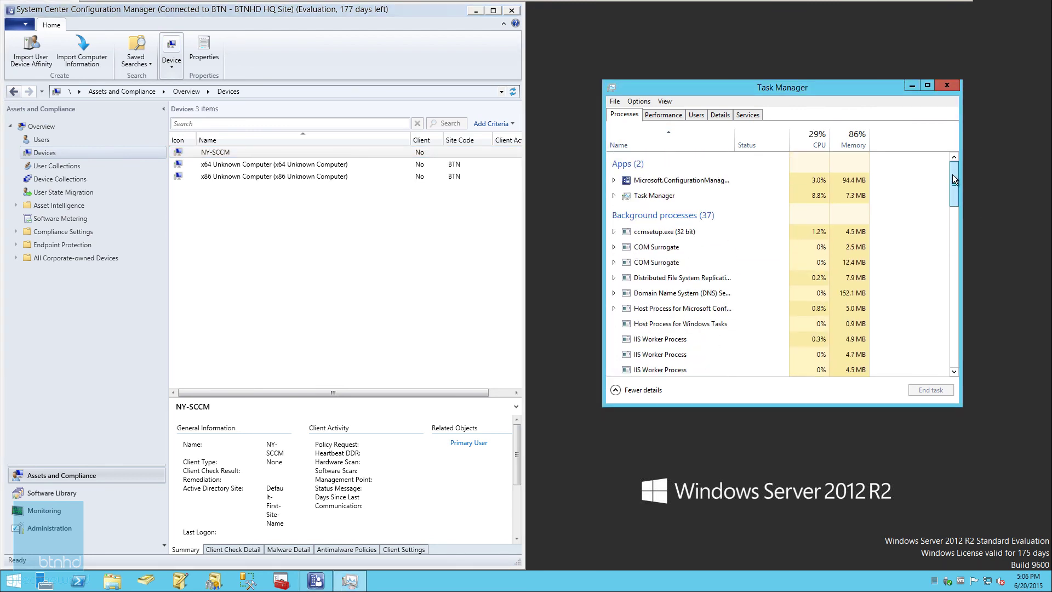
{"action": "left_click", "coordinate": [676, 140]}
{"action": "left_click", "coordinate": [676, 141]}
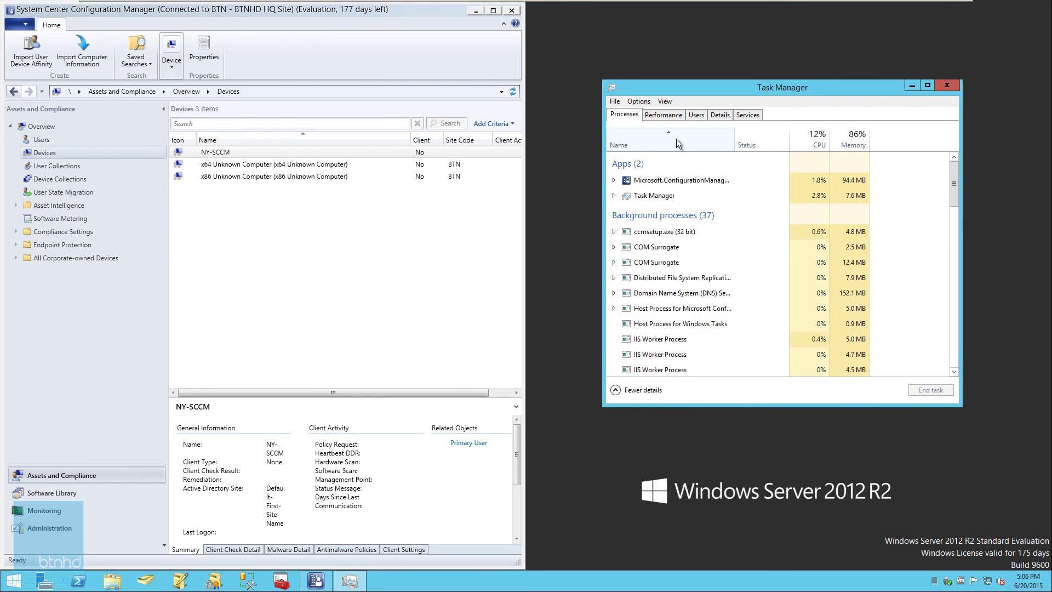
{"action": "left_click", "coordinate": [667, 236]}
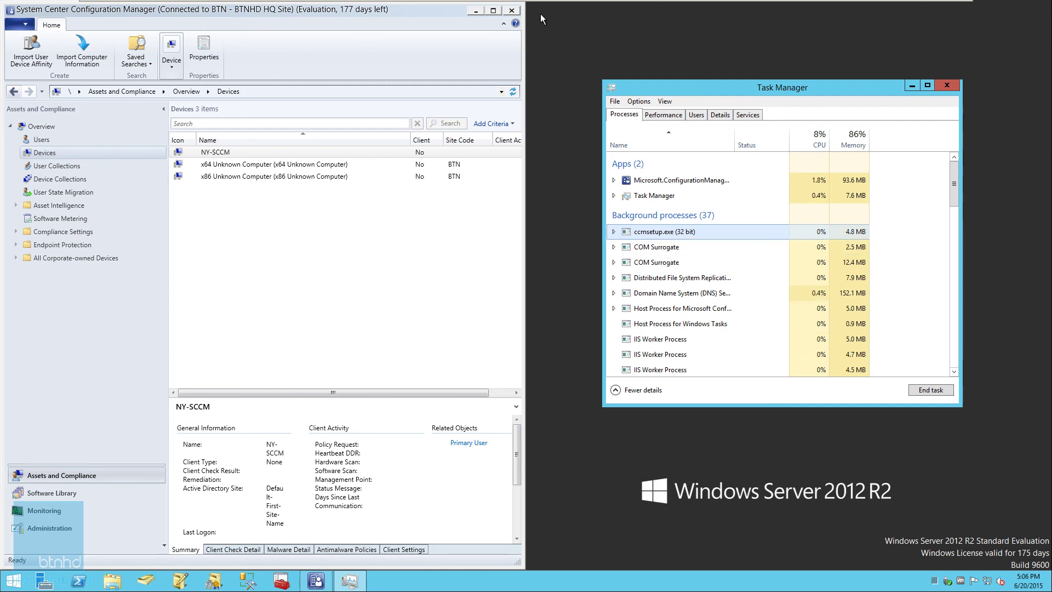
{"action": "left_click", "coordinate": [494, 11]}
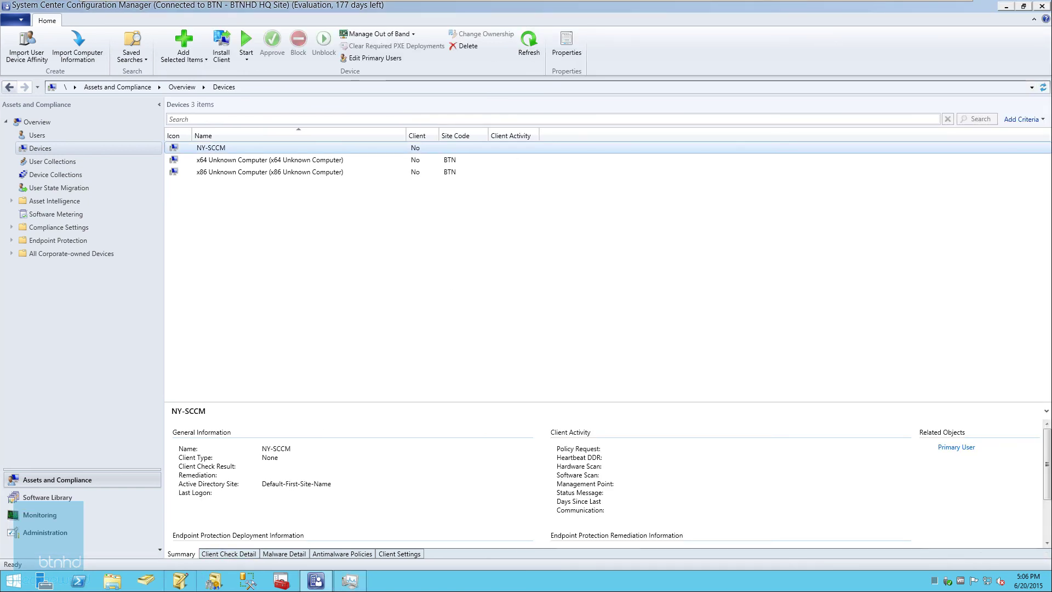
Step: Browse NY-SCCM's Malware Detail, Antimalware Policies and Client Settings tabs, ending on Client Check Detail
{"action": "left_click", "coordinate": [217, 522]}
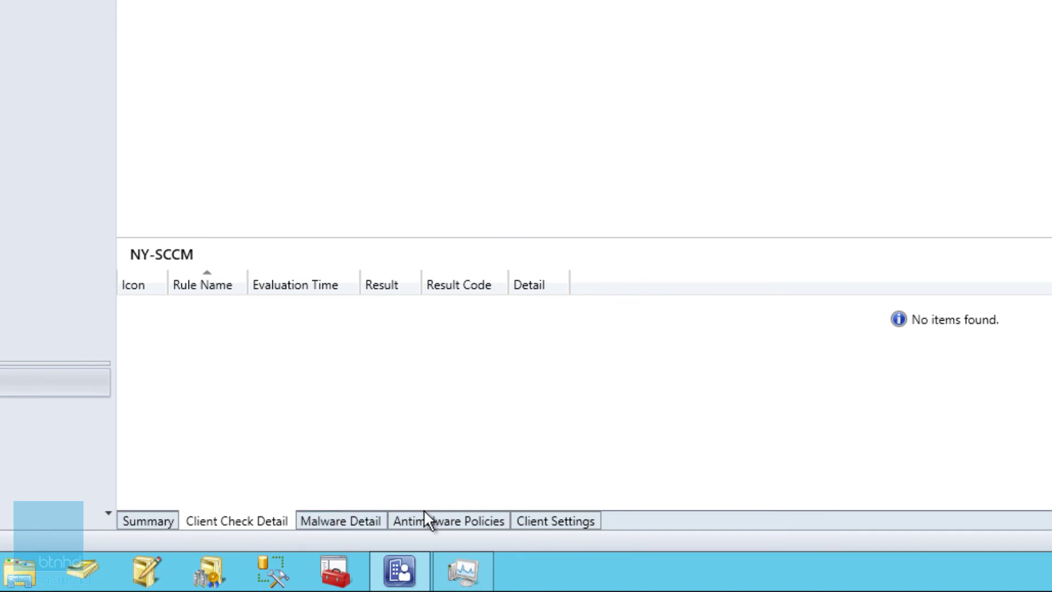
{"action": "left_click", "coordinate": [351, 526]}
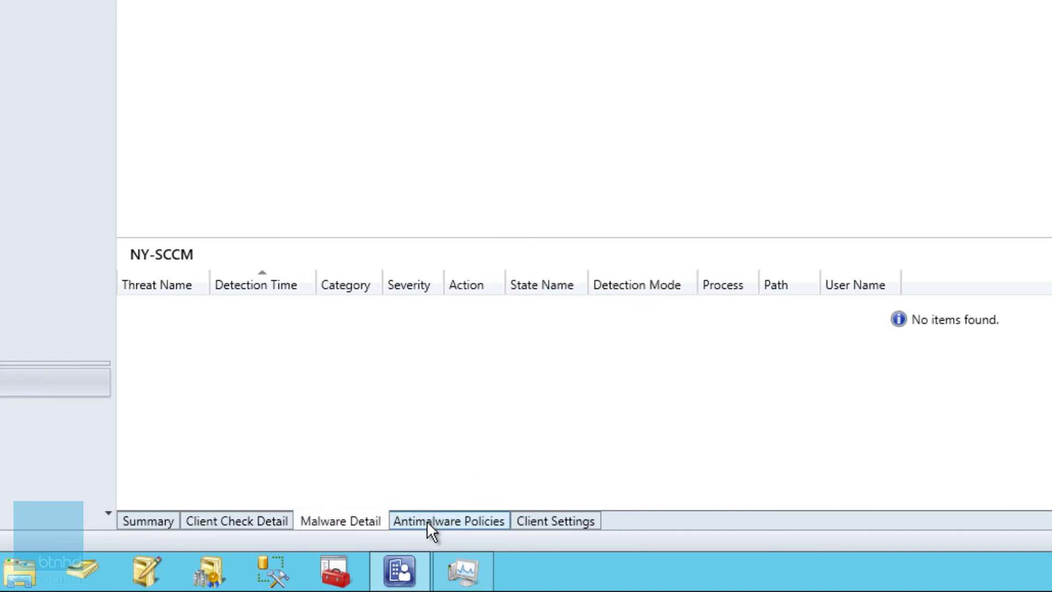
{"action": "left_click", "coordinate": [426, 519]}
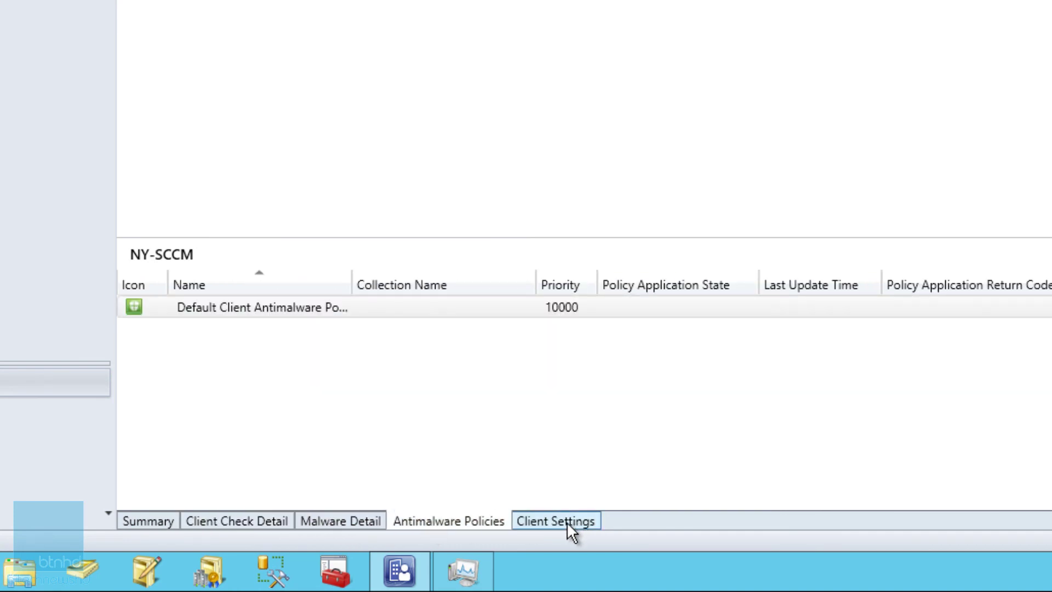
{"action": "left_click", "coordinate": [568, 521]}
{"action": "left_click", "coordinate": [219, 518]}
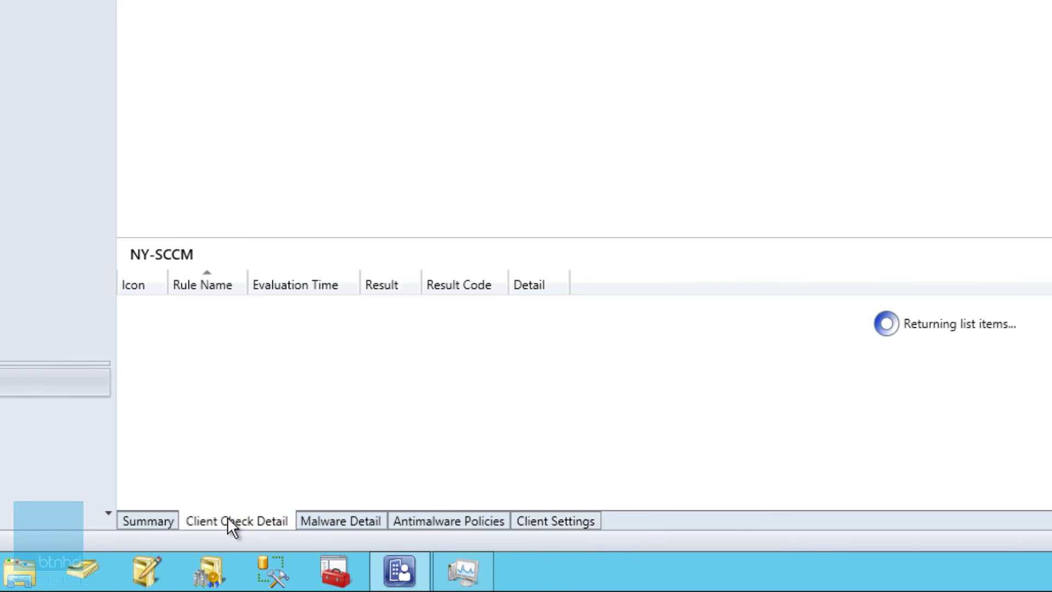